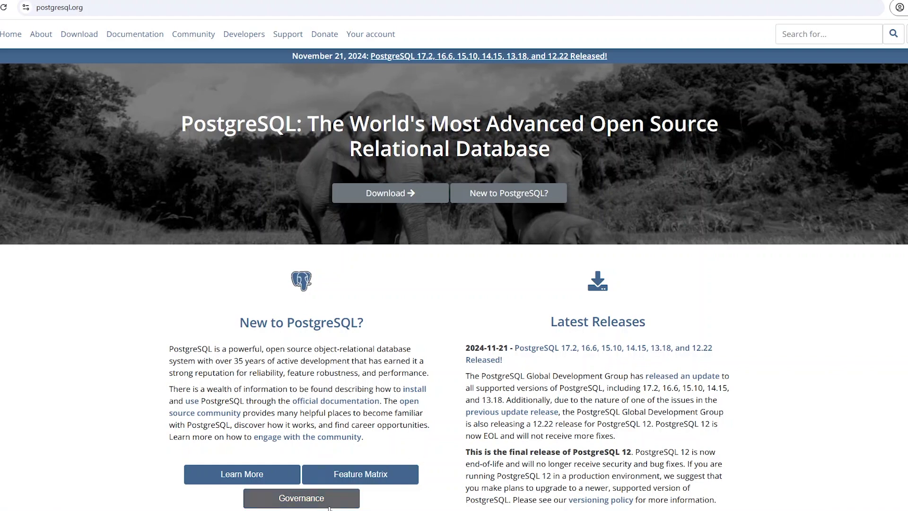
# Search the computer's installed apps for pgadmin and launch pgAdmin 4
pyautogui.press('super')
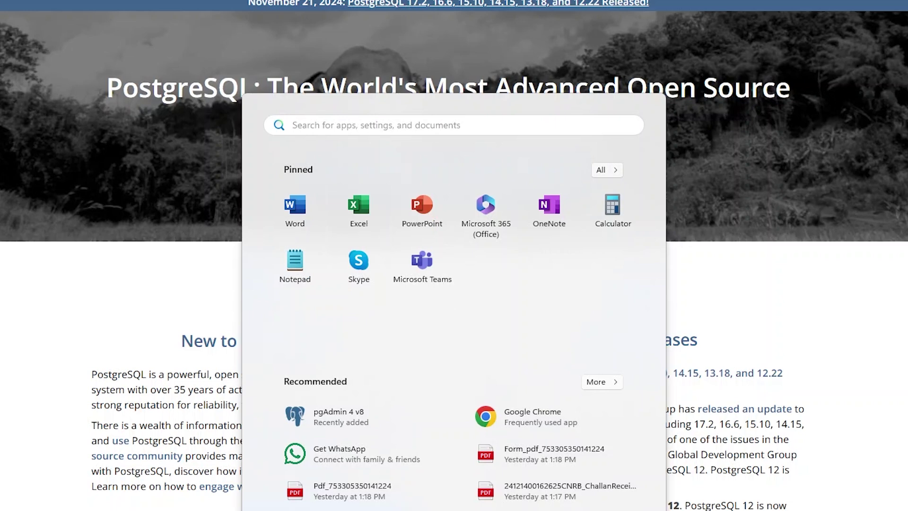
pyautogui.write('pgadmi')
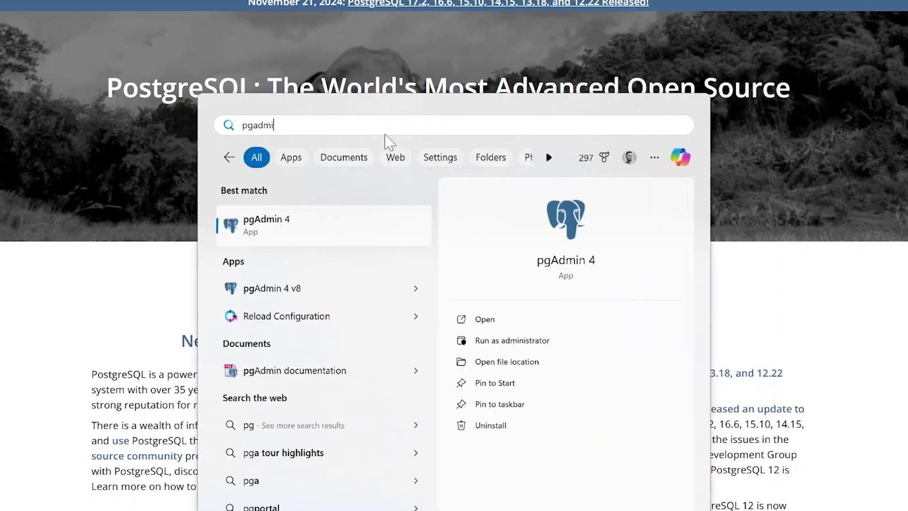
pyautogui.write('n')
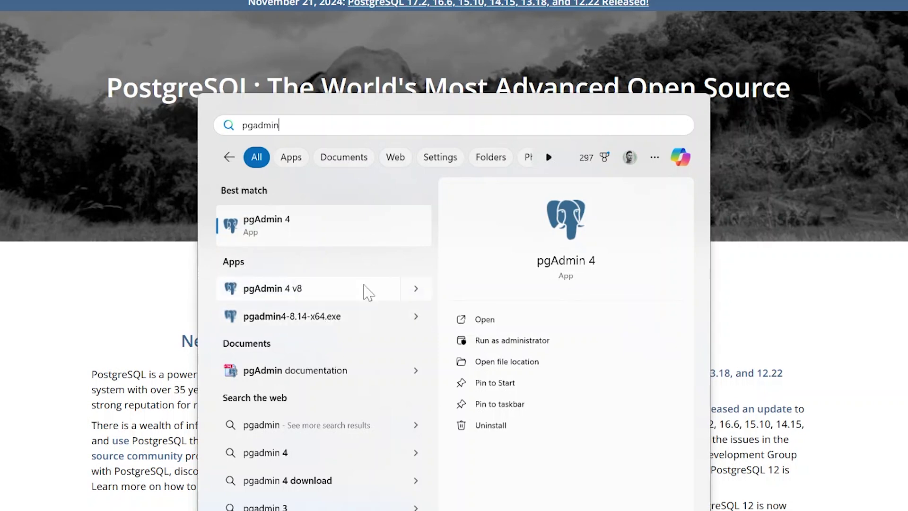
pyautogui.click(308, 223)
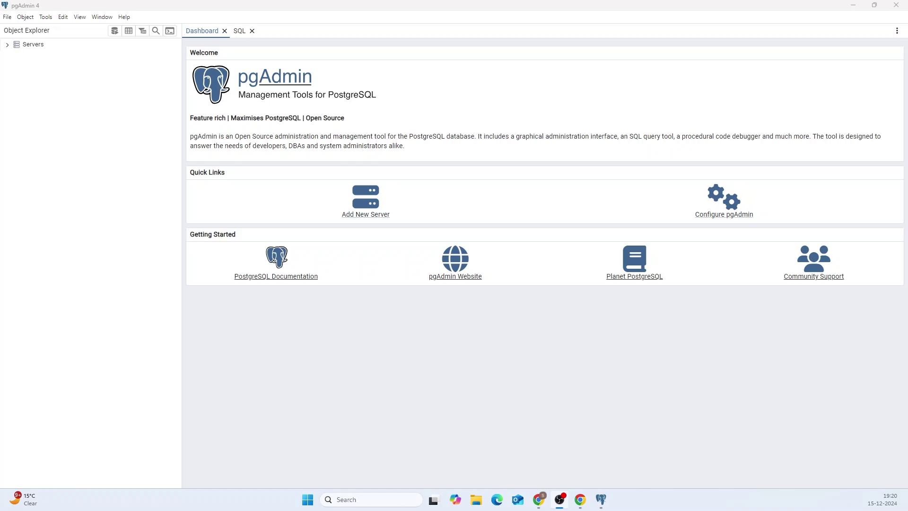
pyautogui.click(548, 381)
# Connect to the PostgreSQL 17 server by entering the postgres user's password, with the password saved
pyautogui.click(8, 45)
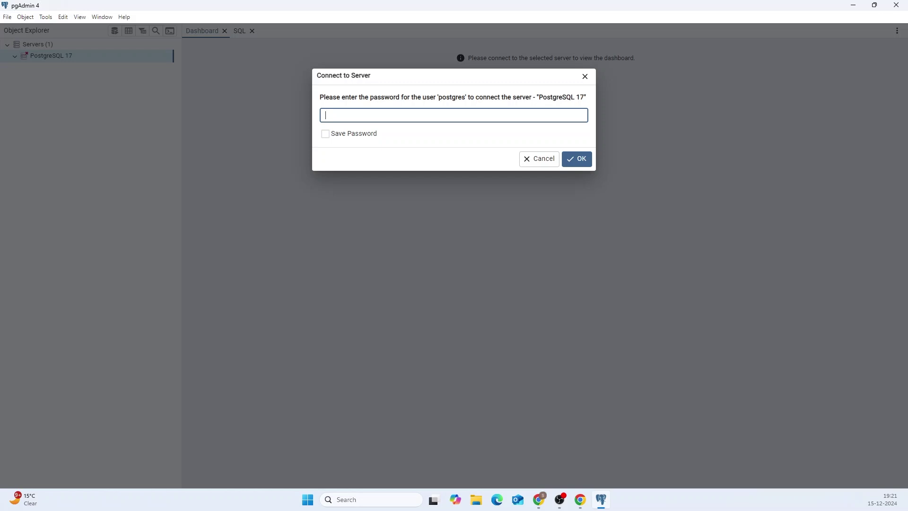
pyautogui.hotkey('ctrl', 'v')
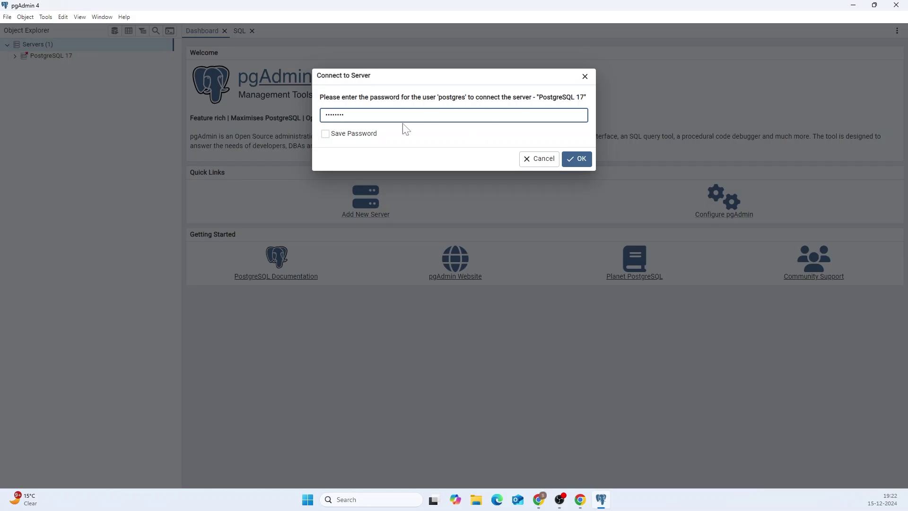
pyautogui.click(326, 137)
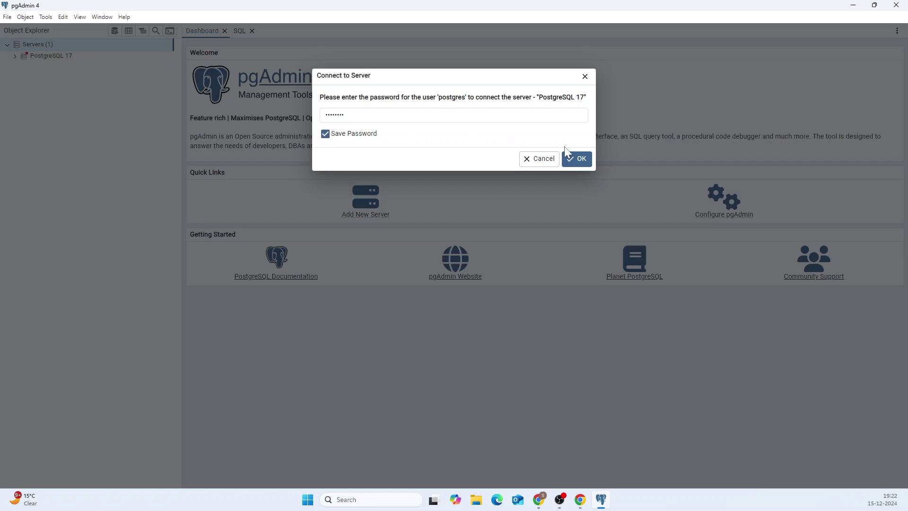
pyautogui.click(584, 162)
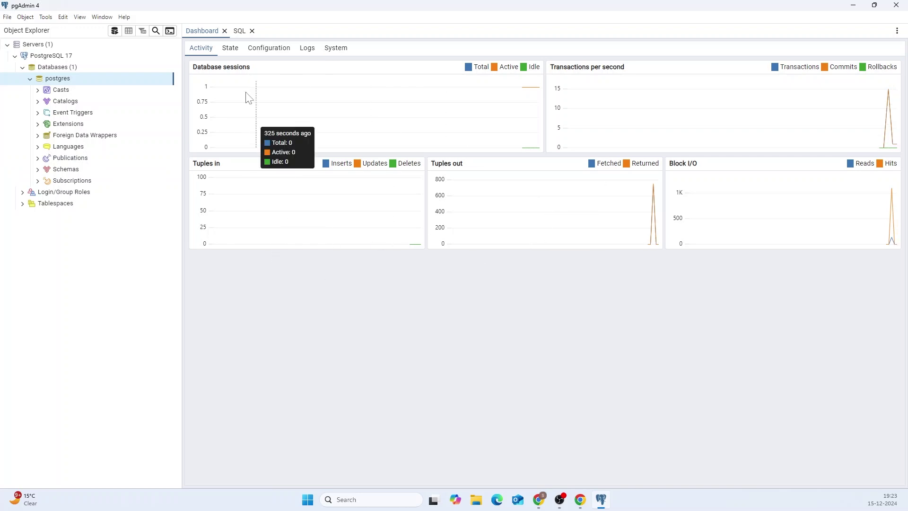
# Examine the postgres database's SQL definition and its child objects in the object tree
pyautogui.click(240, 31)
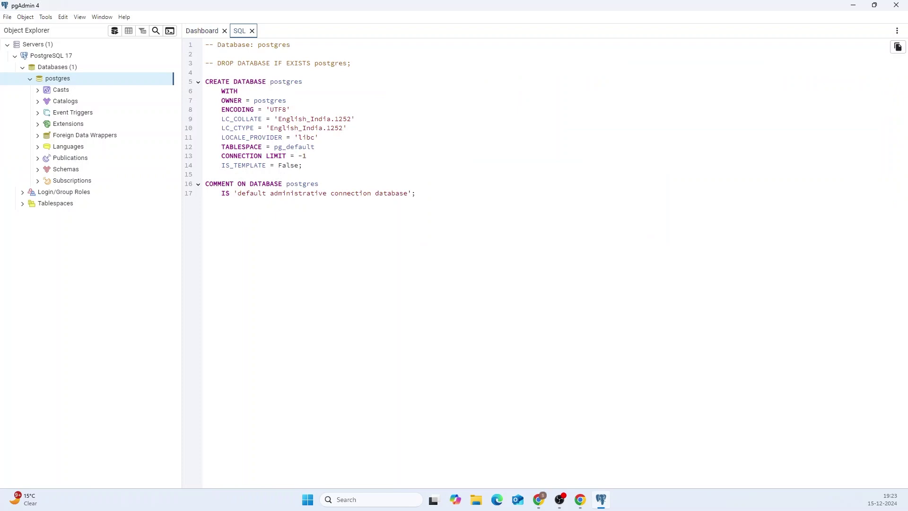
pyautogui.click(201, 31)
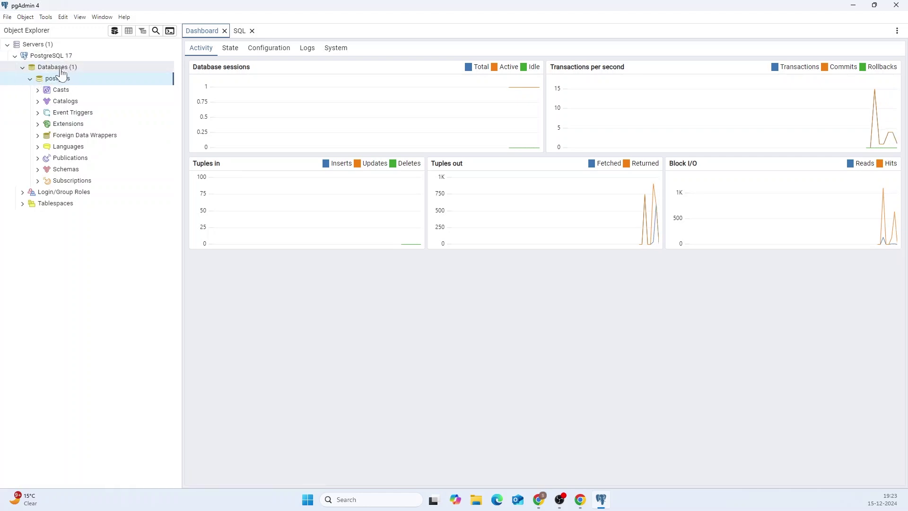
pyautogui.click(31, 79)
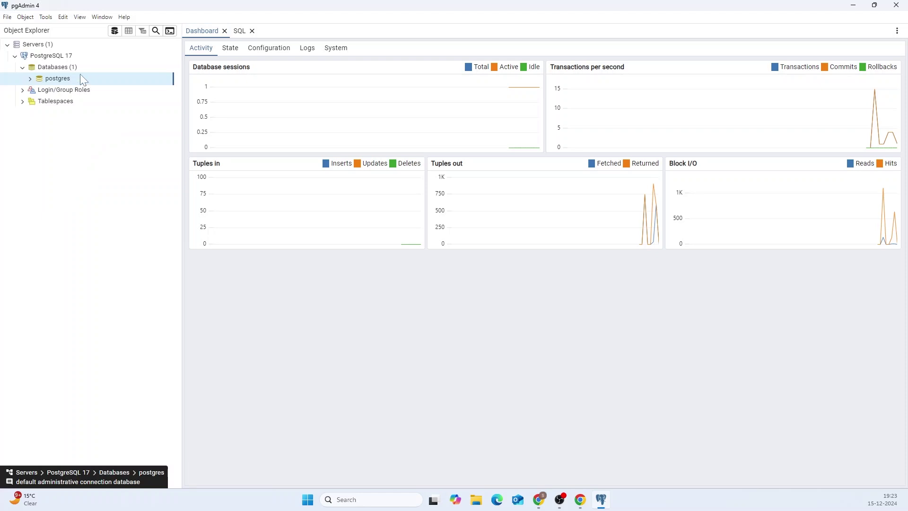
pyautogui.click(31, 79)
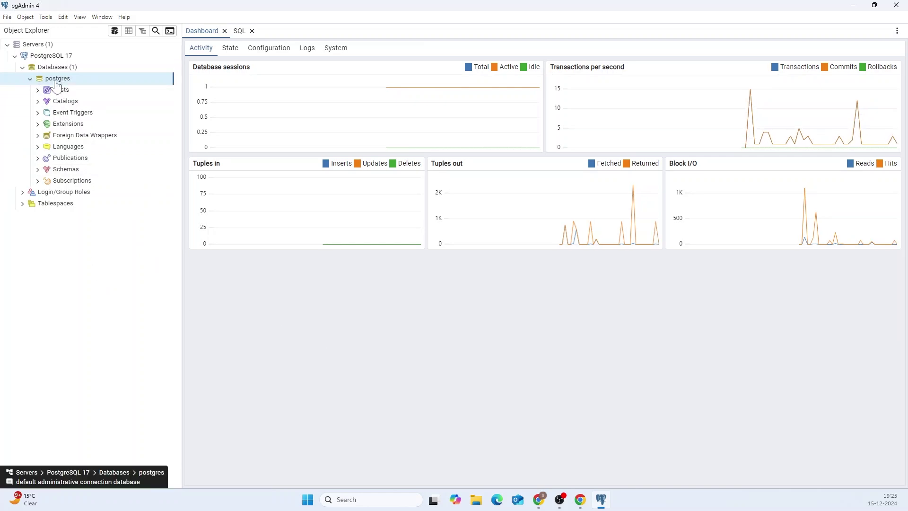
pyautogui.click(30, 80)
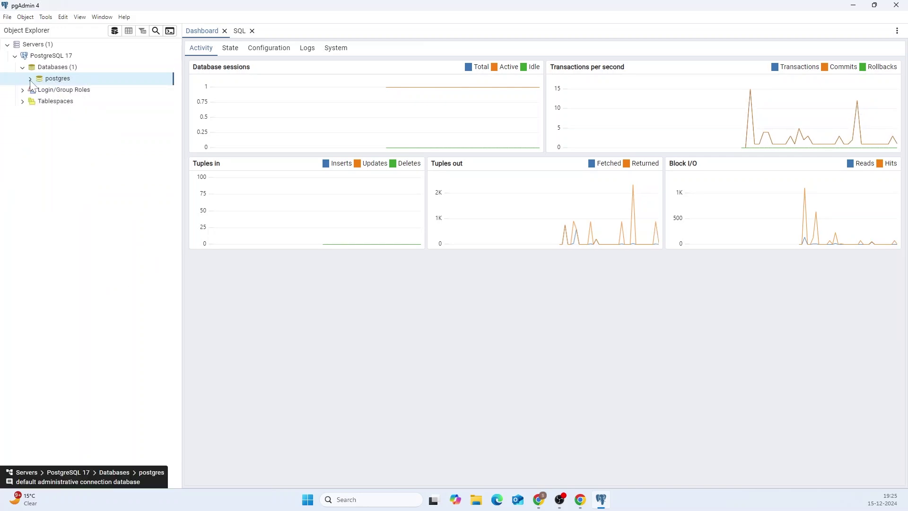
# Start creating a new database on the PostgreSQL 17 server and name it dvdrental
pyautogui.rightClick(62, 71)
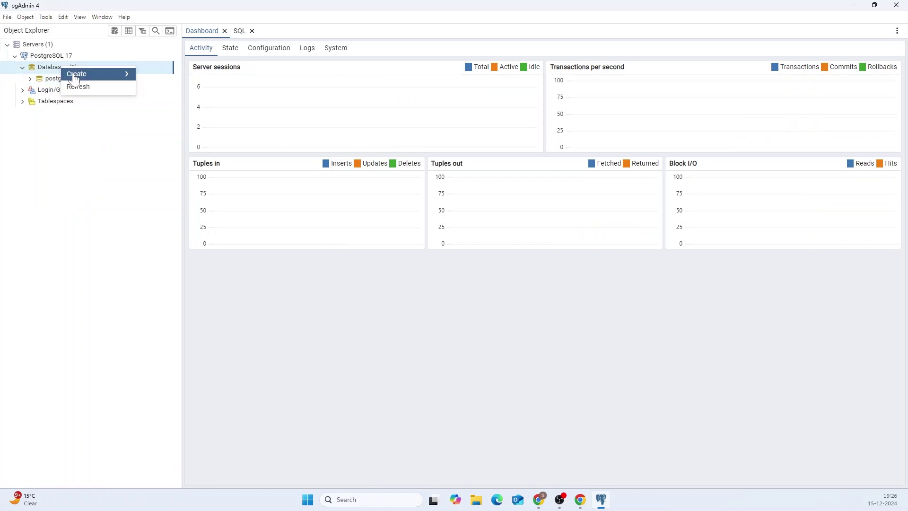
pyautogui.moveTo(73, 74)
pyautogui.click(143, 79)
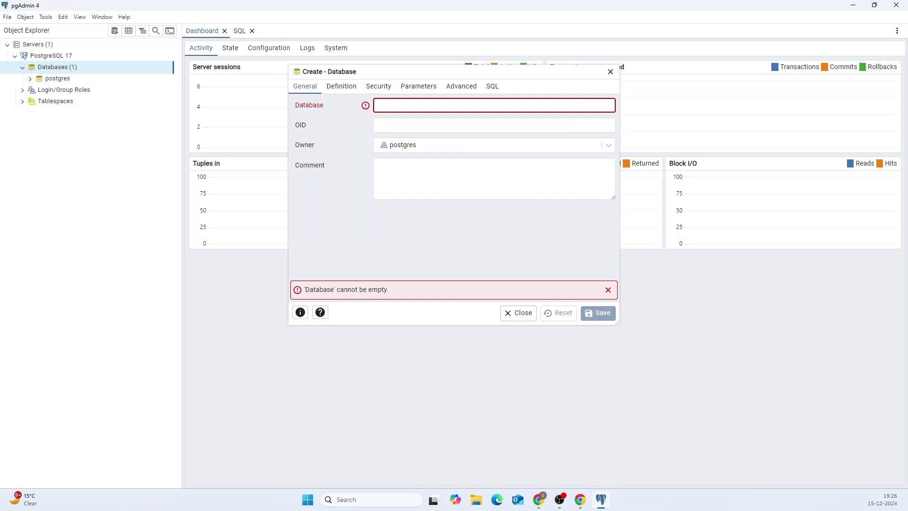
pyautogui.write('dvd')
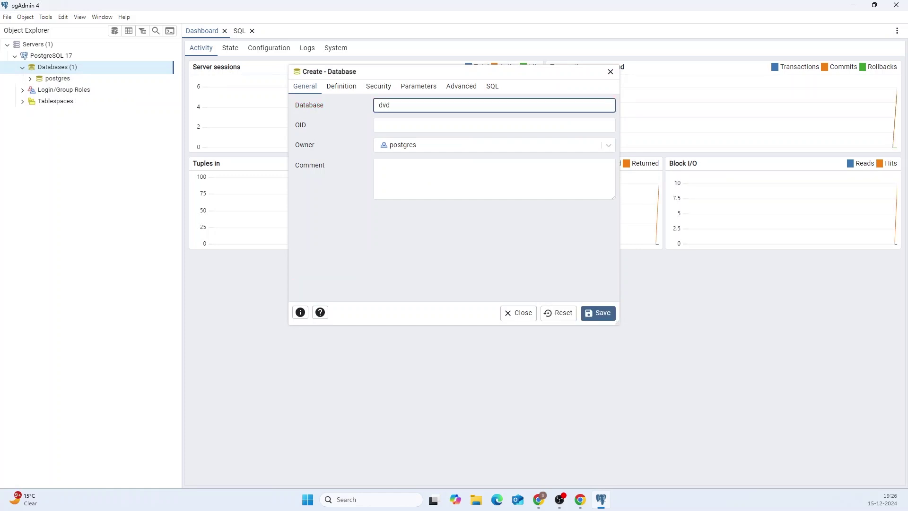
pyautogui.write('rental')
pyautogui.click(345, 275)
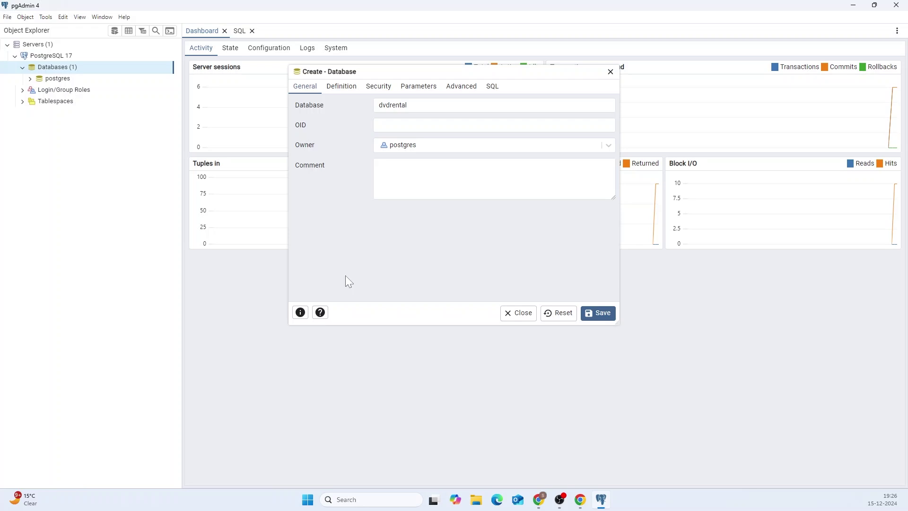
# Review the new database's owner, definition and security options, keeping postgres as owner, and save it
pyautogui.click(445, 148)
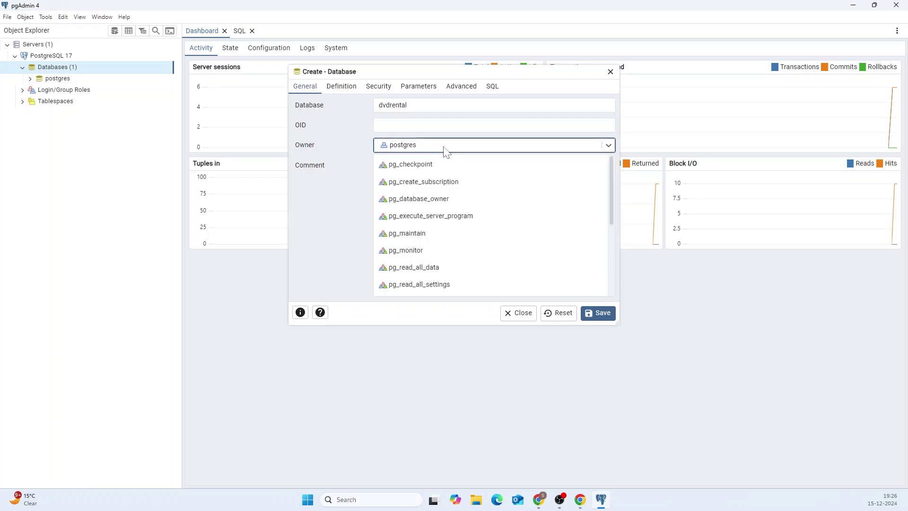
pyautogui.click(341, 223)
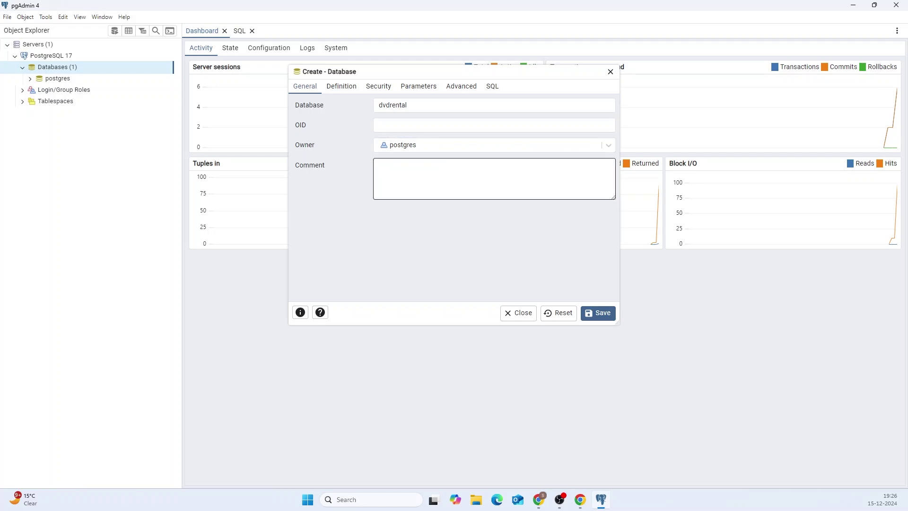
pyautogui.click(344, 87)
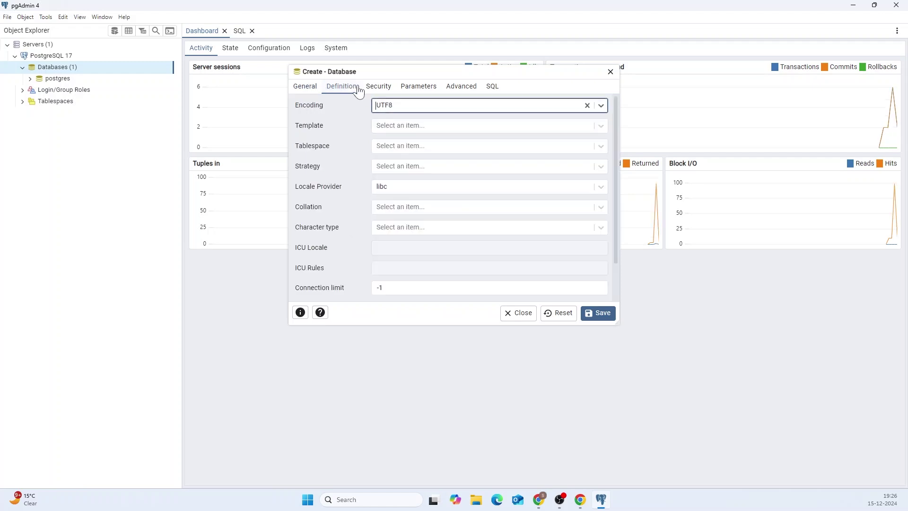
pyautogui.click(400, 90)
pyautogui.click(384, 90)
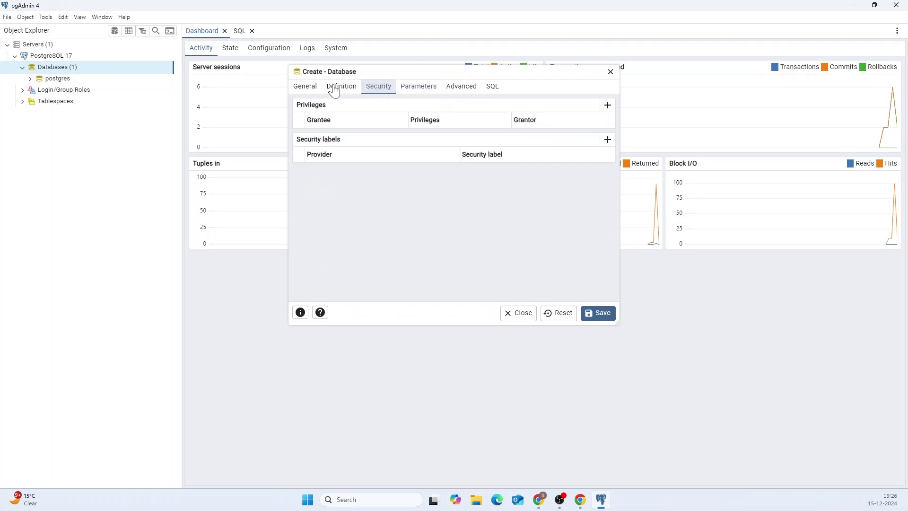
pyautogui.click(314, 88)
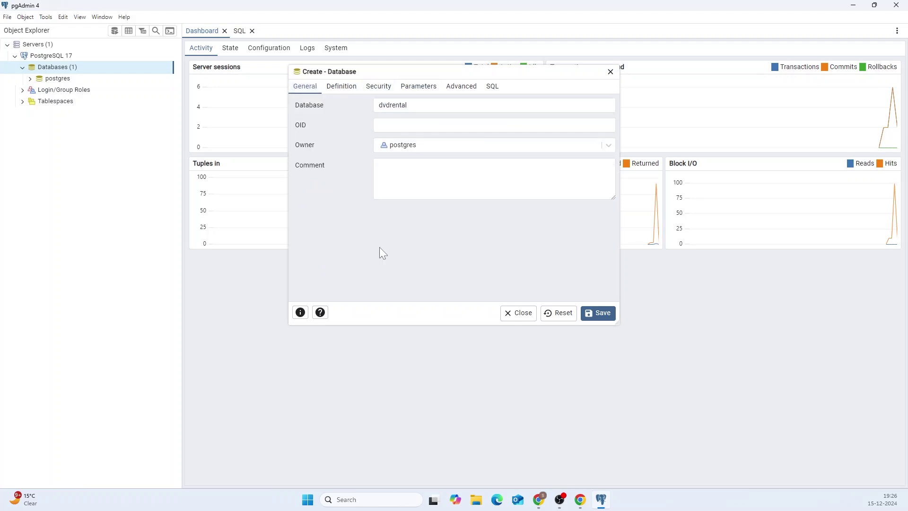
pyautogui.click(600, 313)
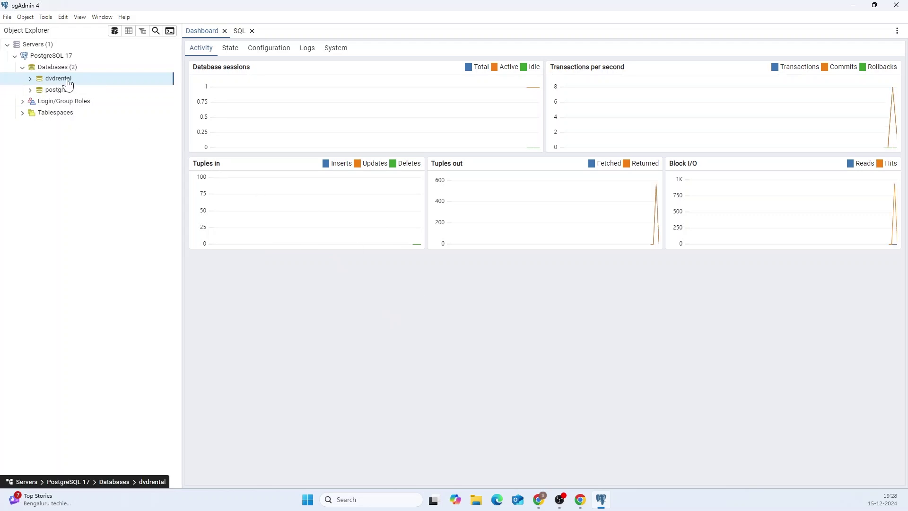
# Refresh the server's databases and expand dvdrental to show its child objects
pyautogui.rightClick(67, 70)
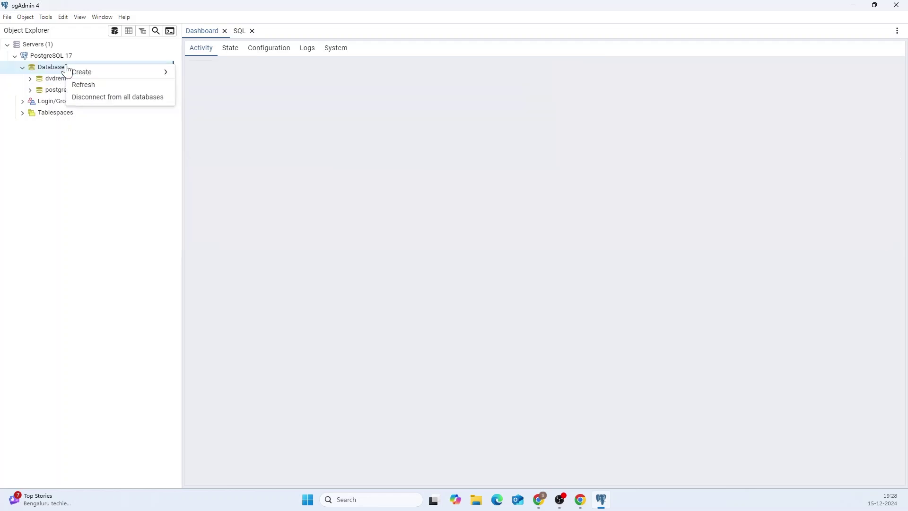
pyautogui.click(81, 86)
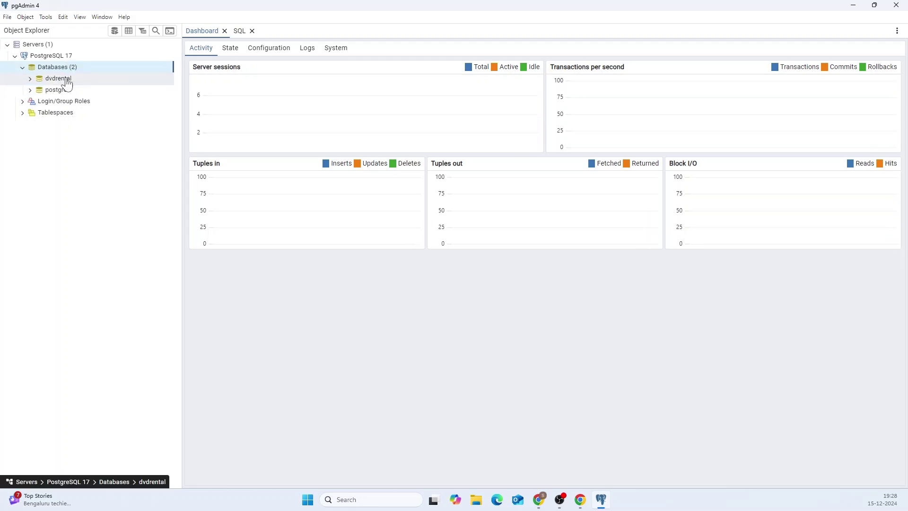
pyautogui.click(31, 78)
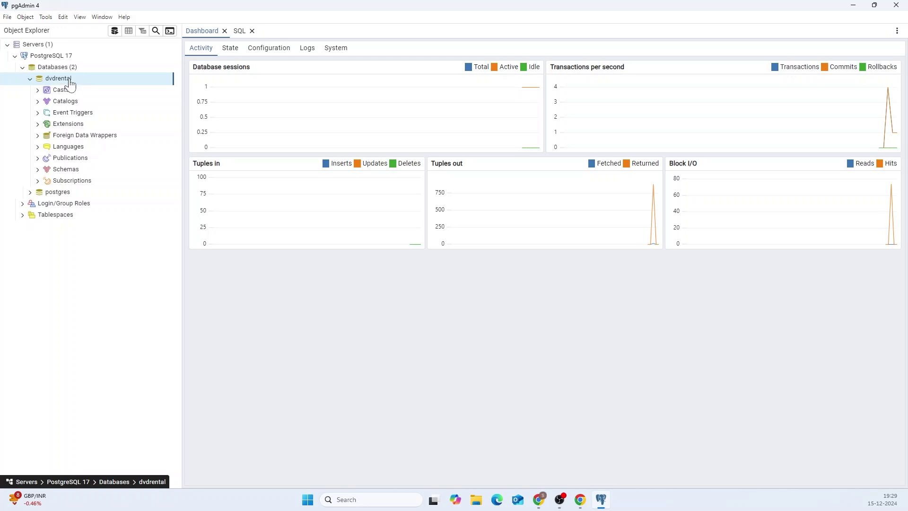
# Start a restore into the dvdrental database with the format Custom or tar
pyautogui.rightClick(64, 79)
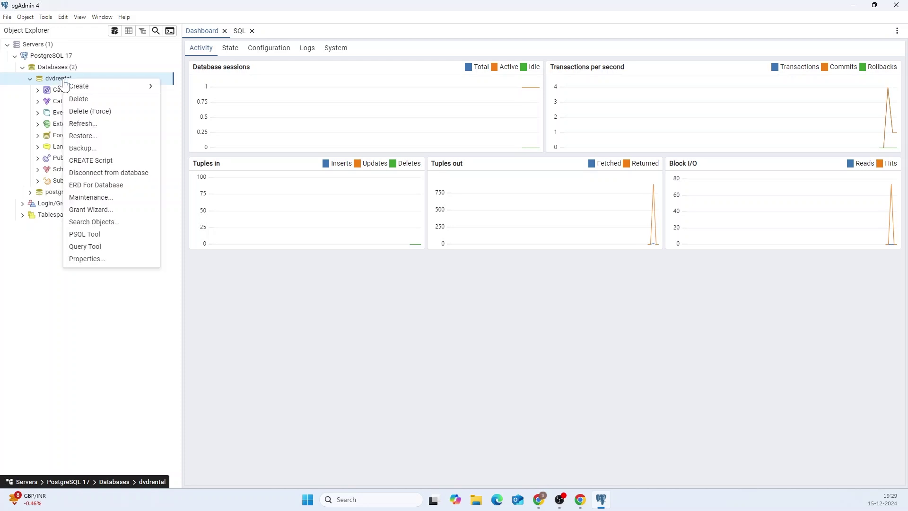
pyautogui.click(85, 137)
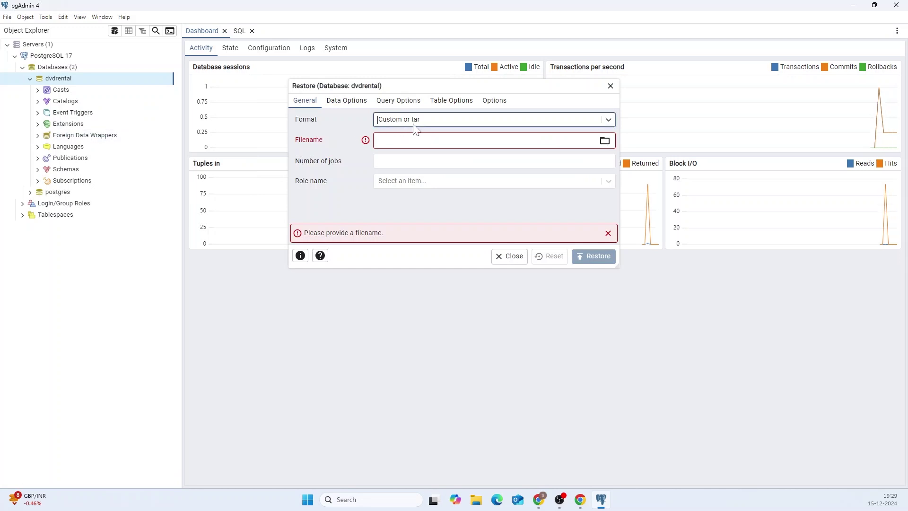
pyautogui.click(603, 122)
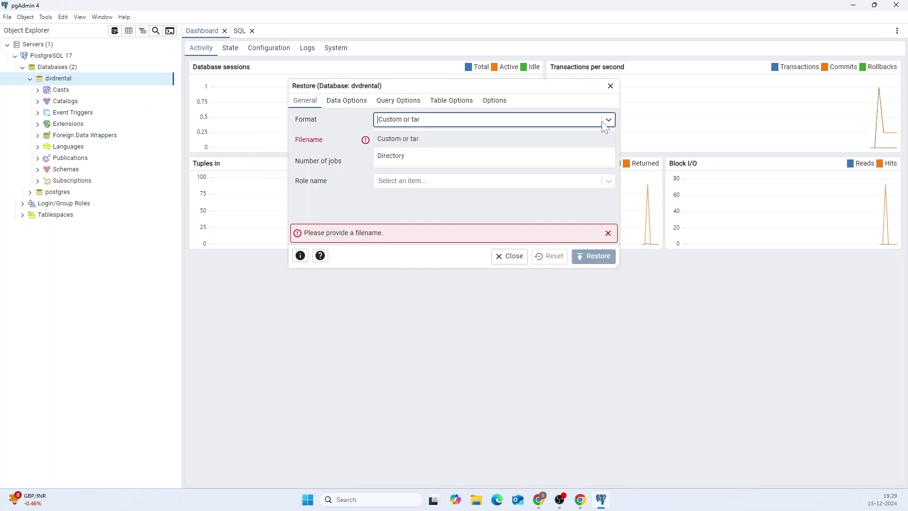
pyautogui.click(540, 138)
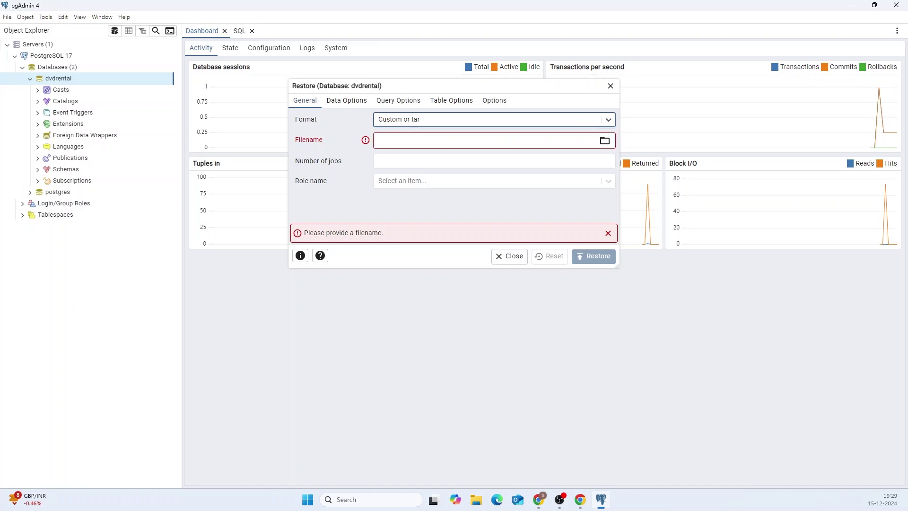
pyautogui.click(356, 155)
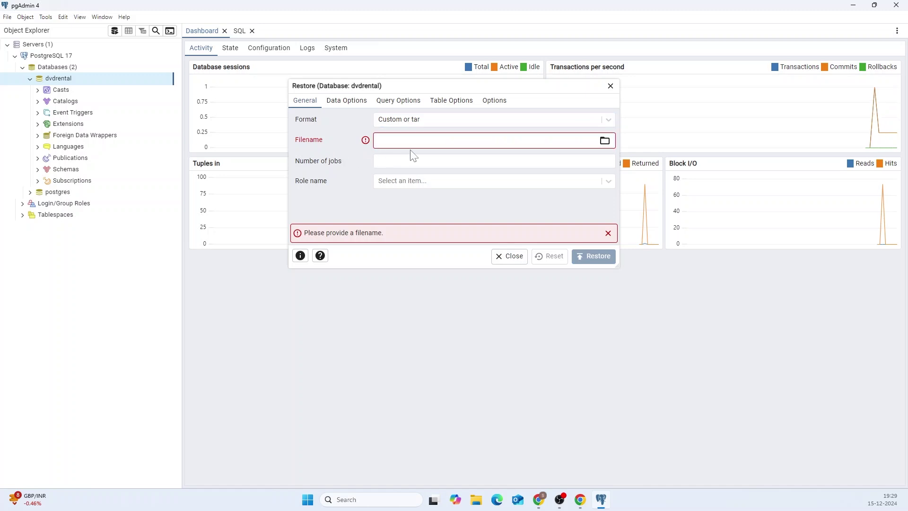
# Choose dvdrental.tar from the Desktop's Downloads folder as the restore file, with all file types shown
pyautogui.click(604, 142)
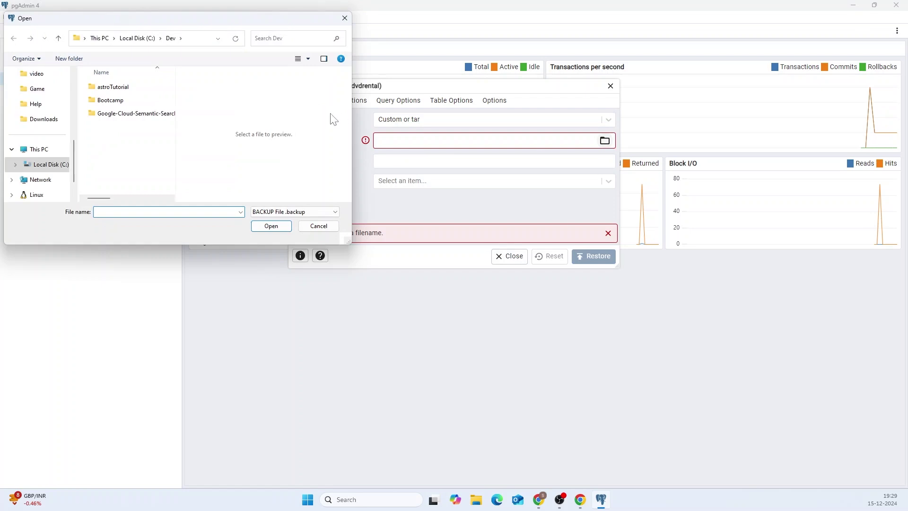
pyautogui.scroll(5, 40, 175)
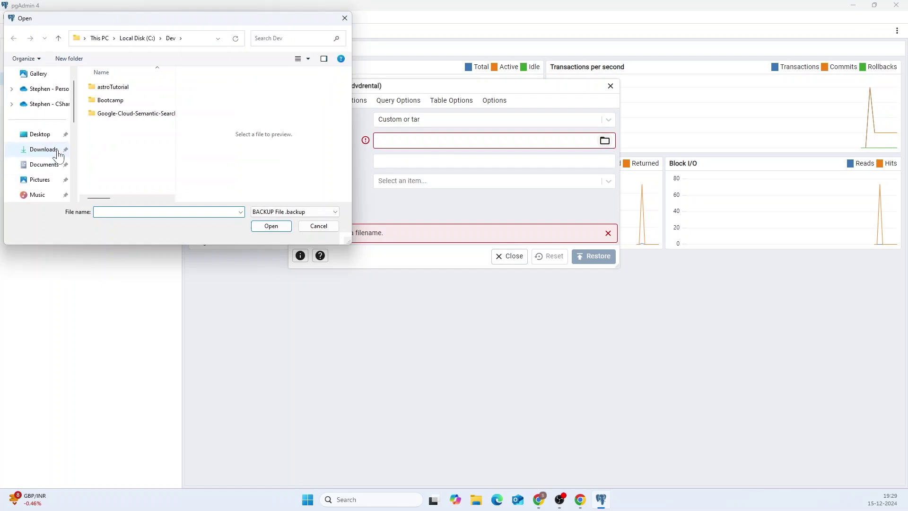
pyautogui.click(40, 135)
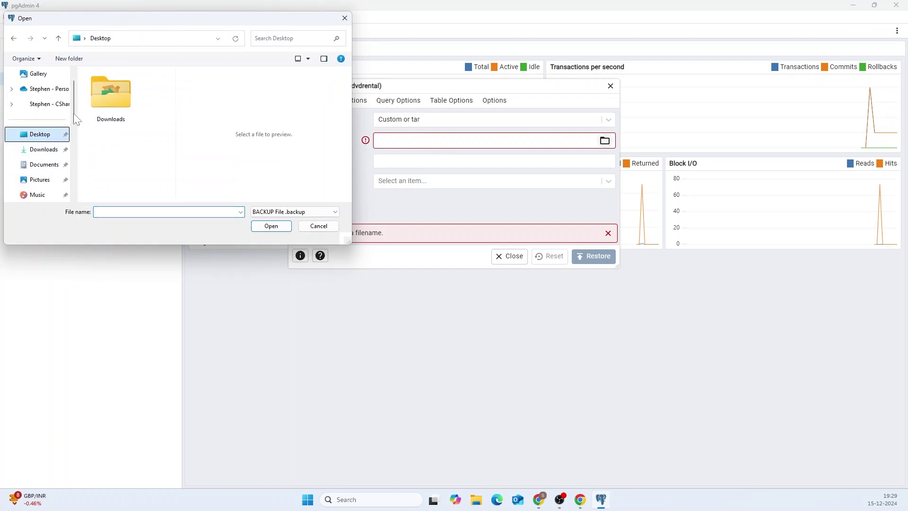
pyautogui.doubleClick(106, 100)
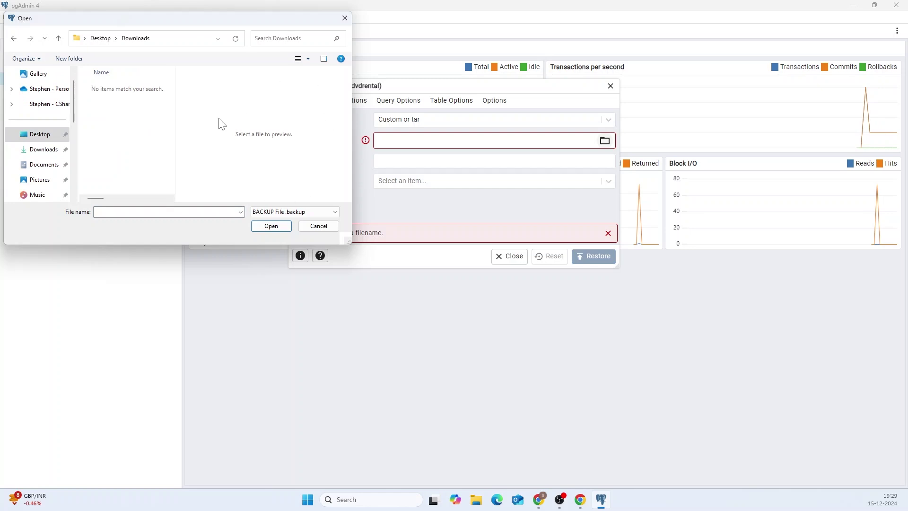
pyautogui.click(332, 213)
pyautogui.click(313, 222)
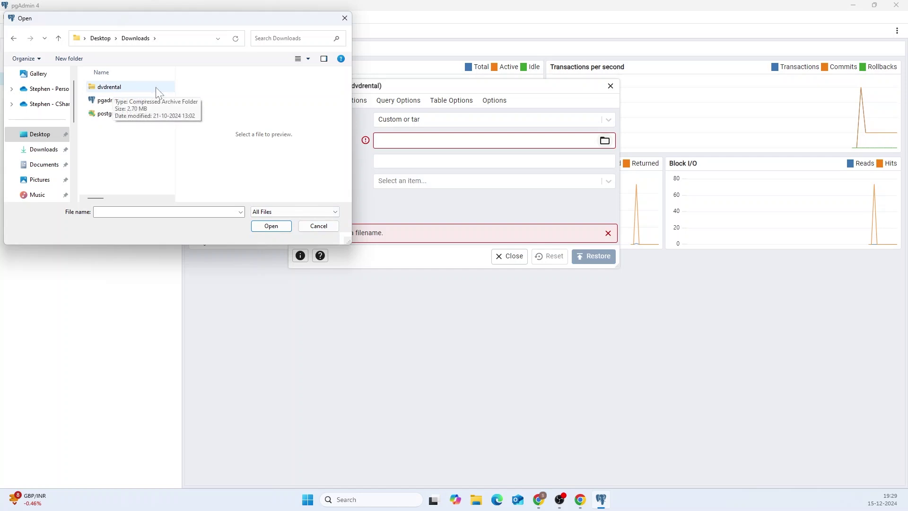
pyautogui.moveTo(157, 24); pyautogui.dragTo(343, 108)
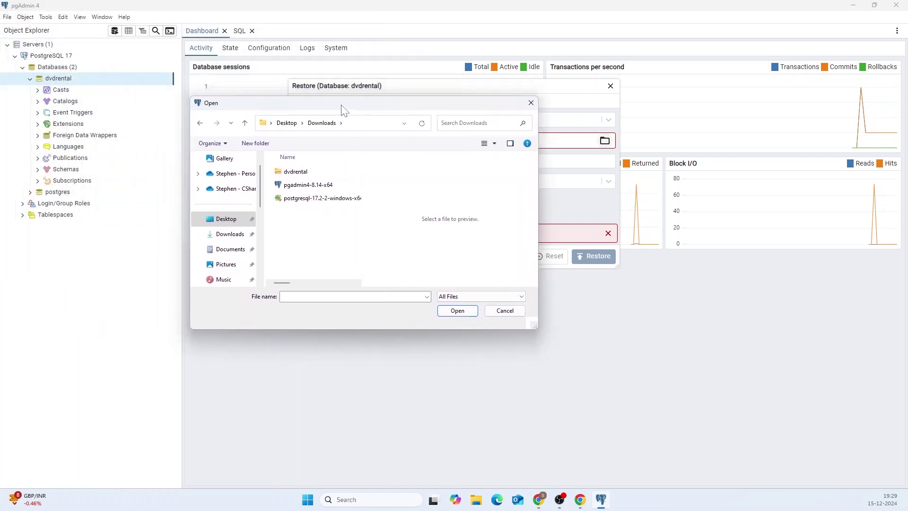
pyautogui.click(297, 173)
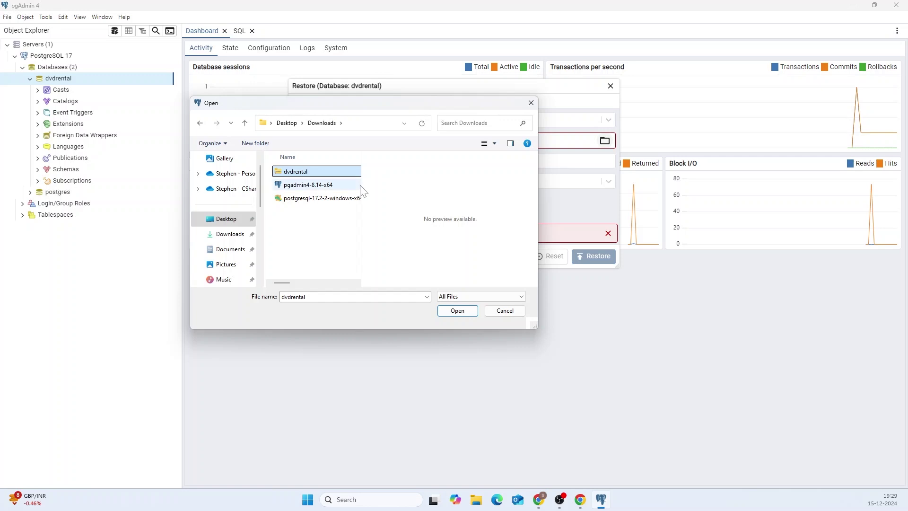
pyautogui.moveTo(363, 192); pyautogui.dragTo(454, 192)
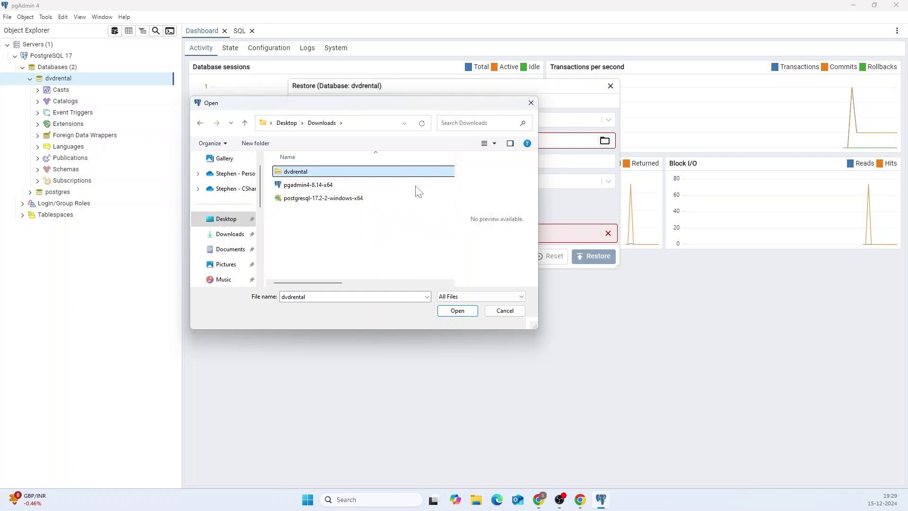
pyautogui.click(457, 310)
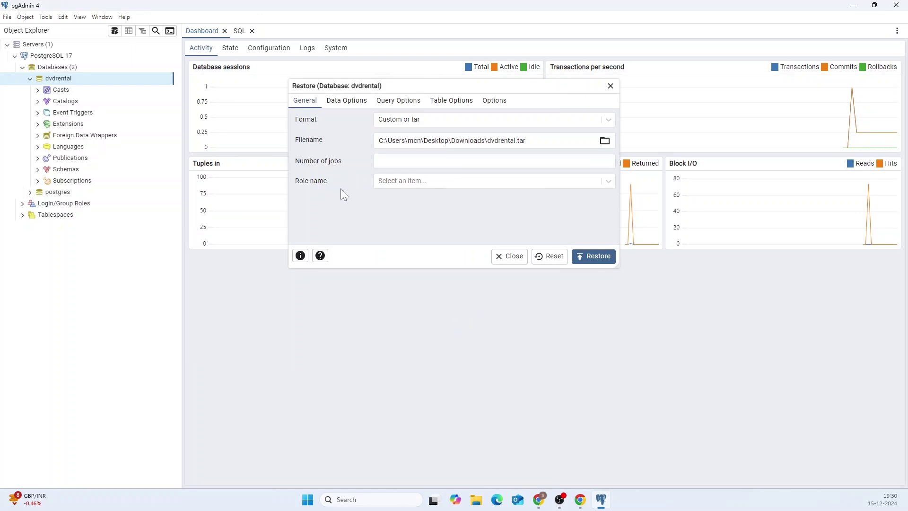
# Enable the Pre-data, Data and Post-data sections for the restore and run it
pyautogui.click(341, 101)
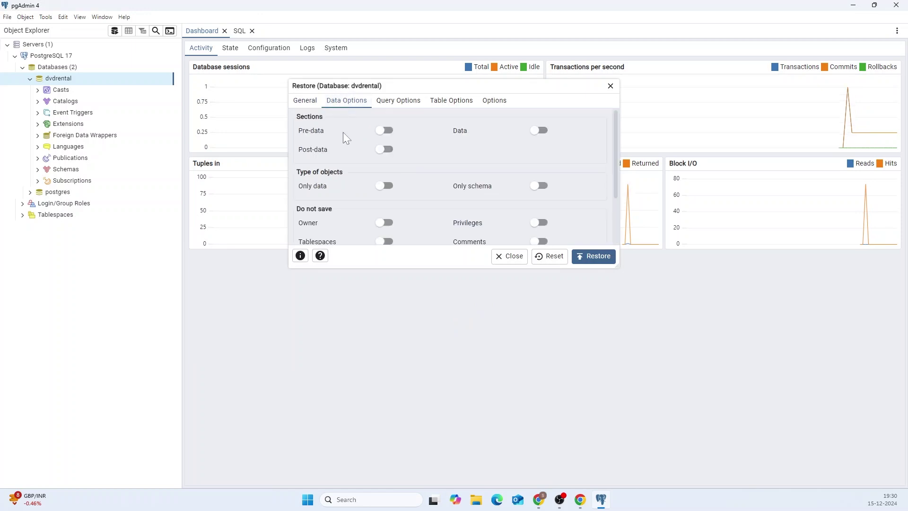
pyautogui.click(386, 131)
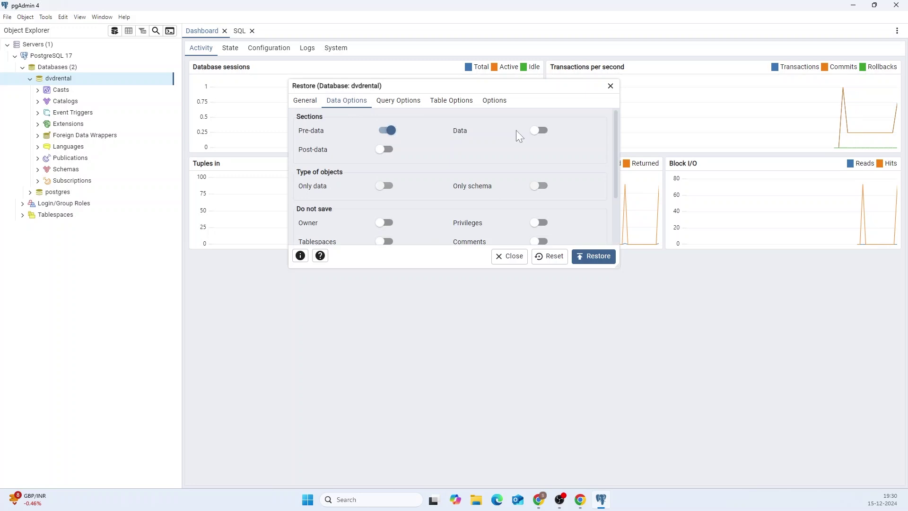
pyautogui.click(540, 132)
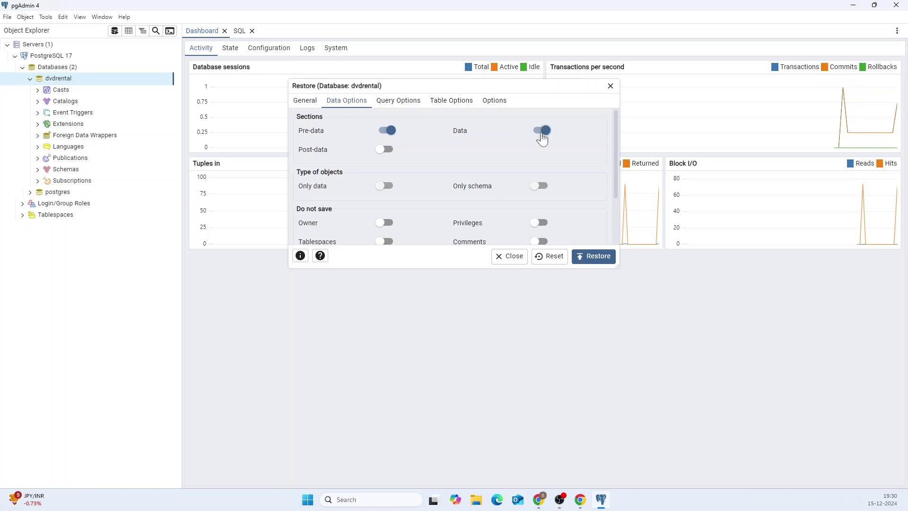
pyautogui.click(382, 152)
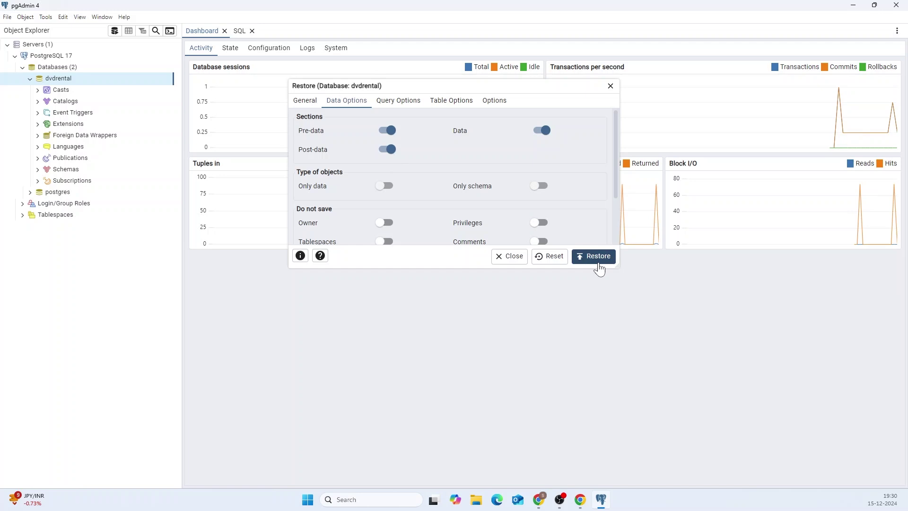
pyautogui.click(597, 257)
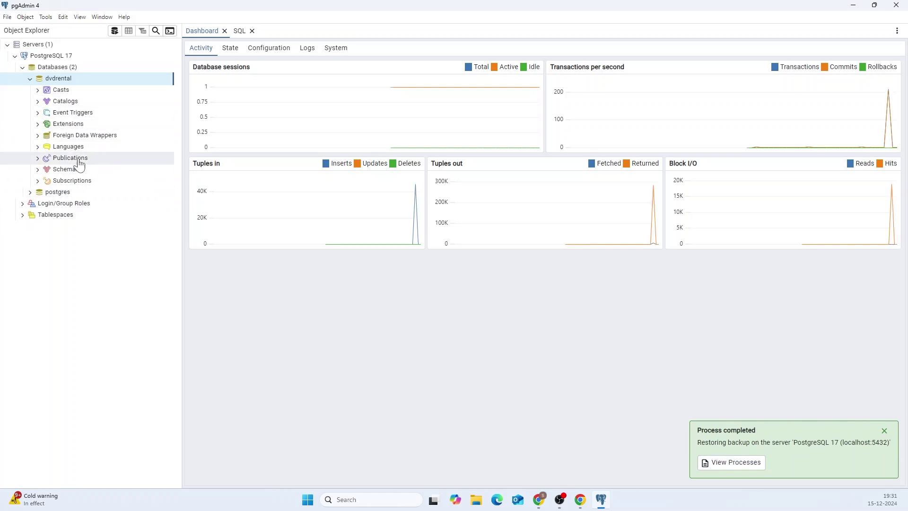
# Refresh the dvdrental database, check the tables in its public schema, and collapse the schemas again
pyautogui.rightClick(61, 83)
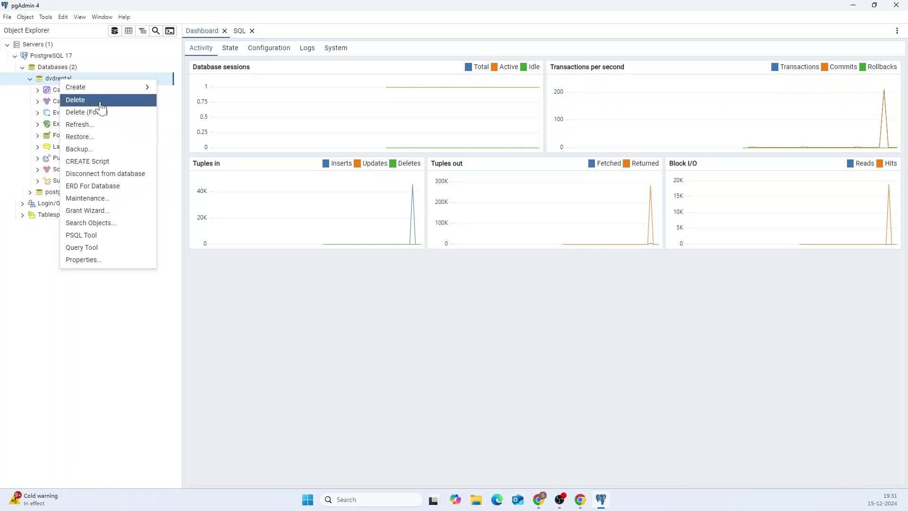
pyautogui.click(93, 128)
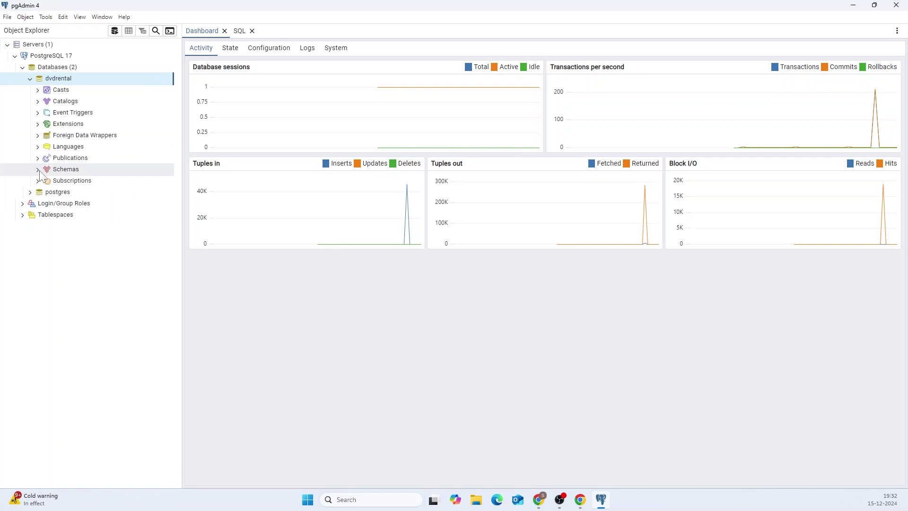
pyautogui.click(38, 170)
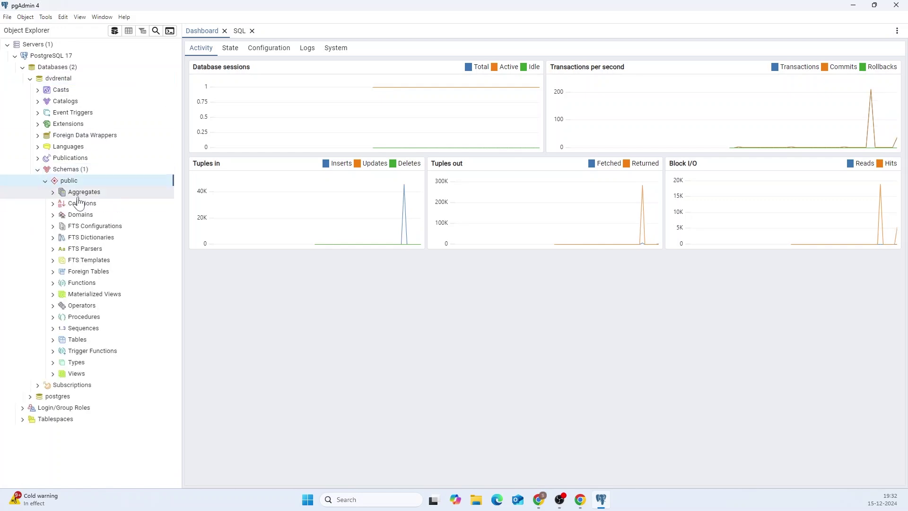
pyautogui.click(53, 340)
pyautogui.scroll(-4, 56, 345)
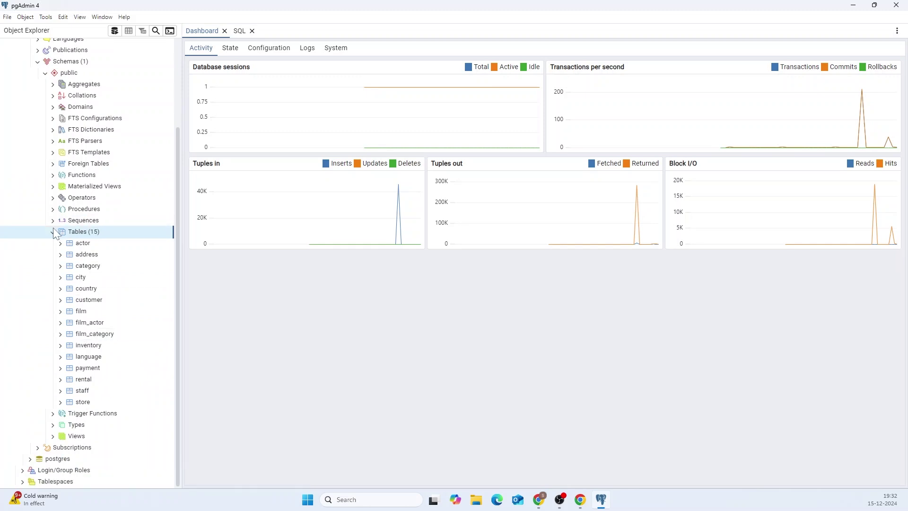
pyautogui.doubleClick(61, 61)
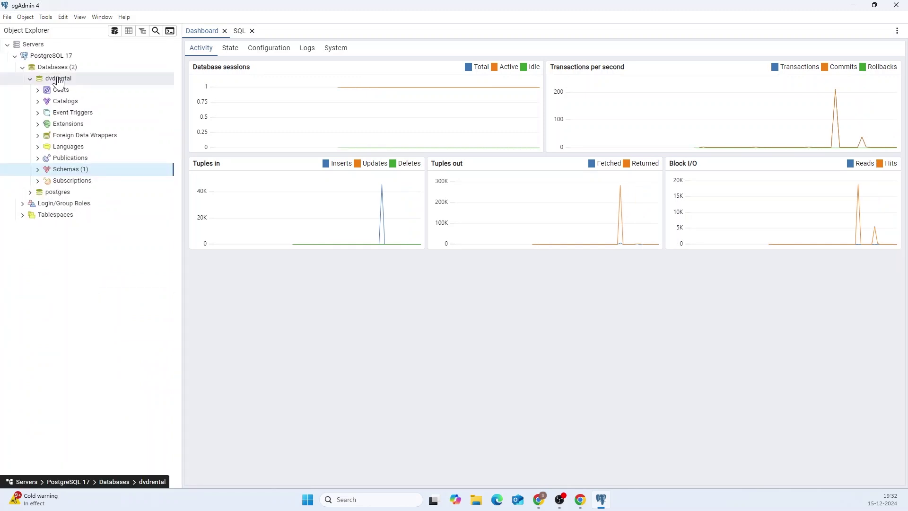
# Open a query editor on the dvdrental database and run SELECT * FROM film
pyautogui.rightClick(59, 79)
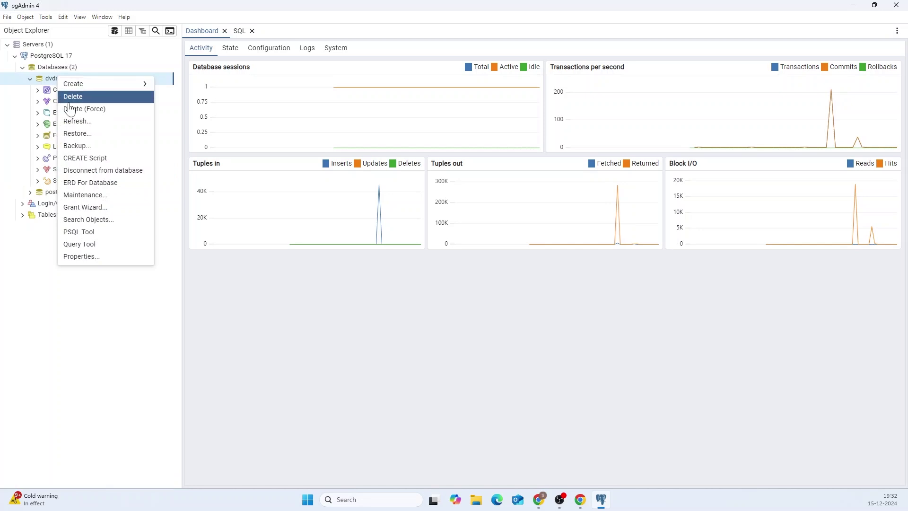
pyautogui.click(87, 248)
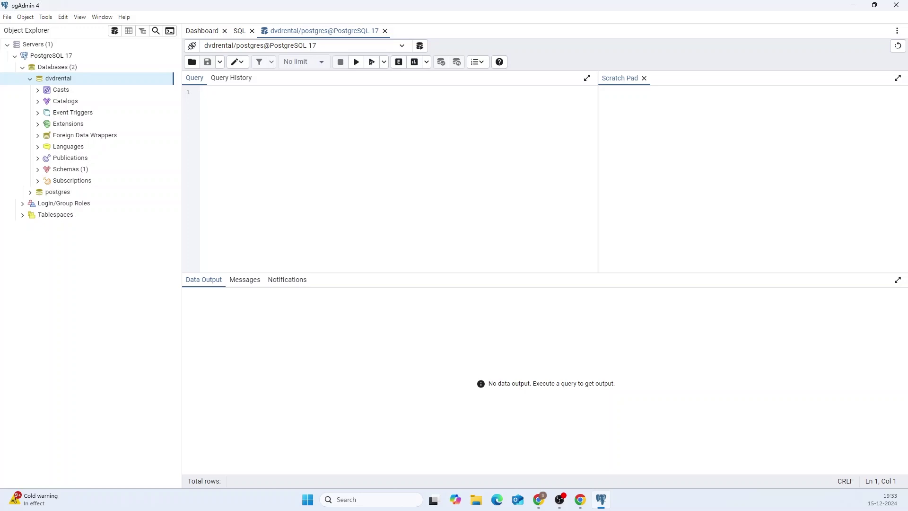
pyautogui.write('SEK')
pyautogui.press('BackSpace')
pyautogui.write('LECT 8')
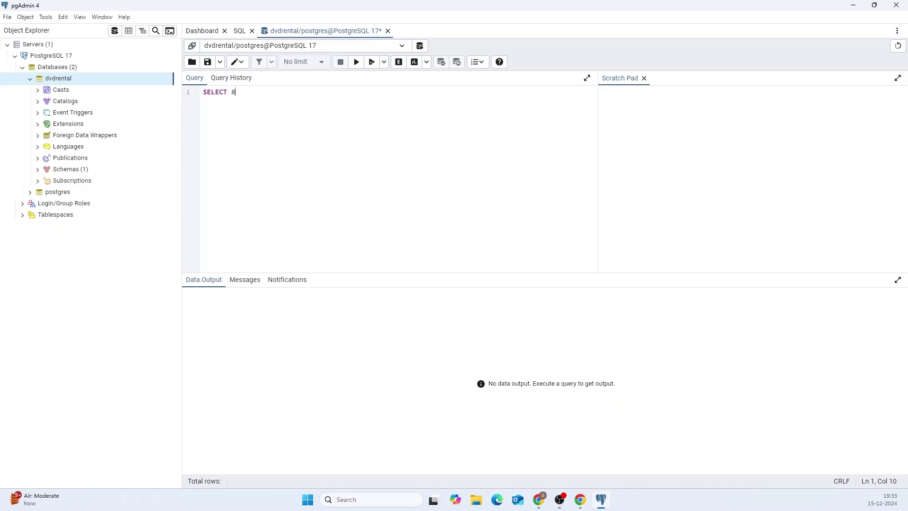
pyautogui.press('BackSpace')
pyautogui.press('BackSpace')
pyautogui.write('* FROM film')
pyautogui.click(357, 62)
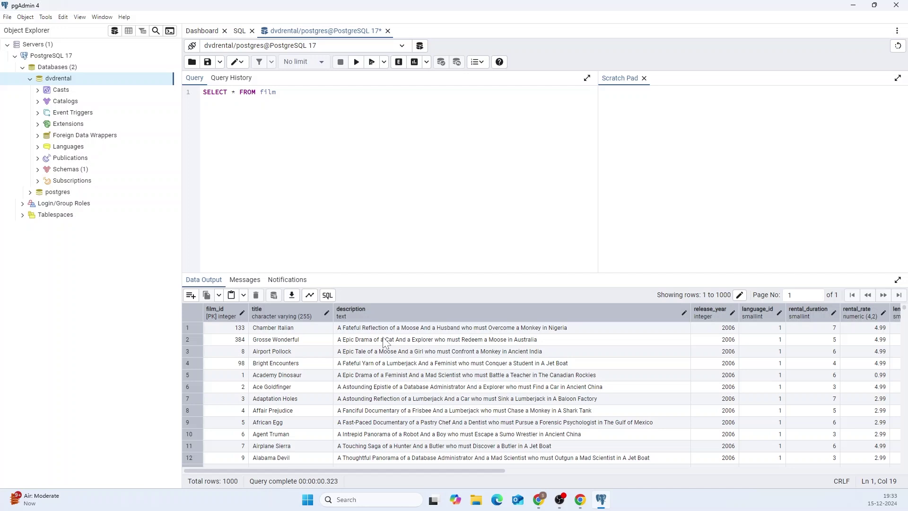
pyautogui.press('F5')
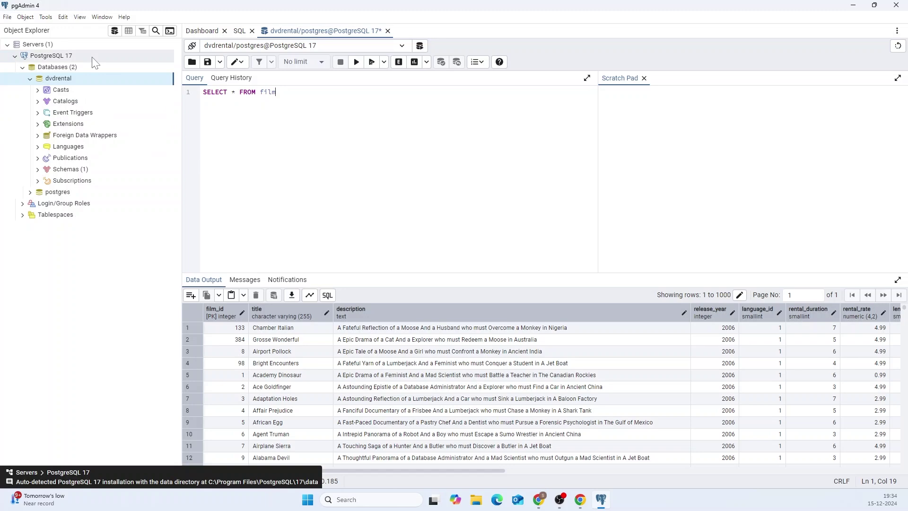
# Review the dashboard display and refresh rate preferences, and save Dark as the application theme
pyautogui.click(7, 18)
pyautogui.click(19, 36)
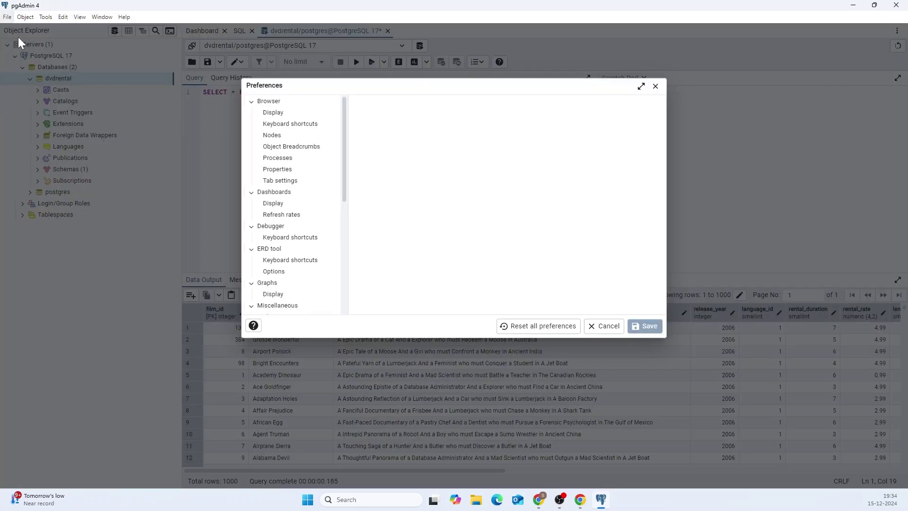
pyautogui.click(288, 205)
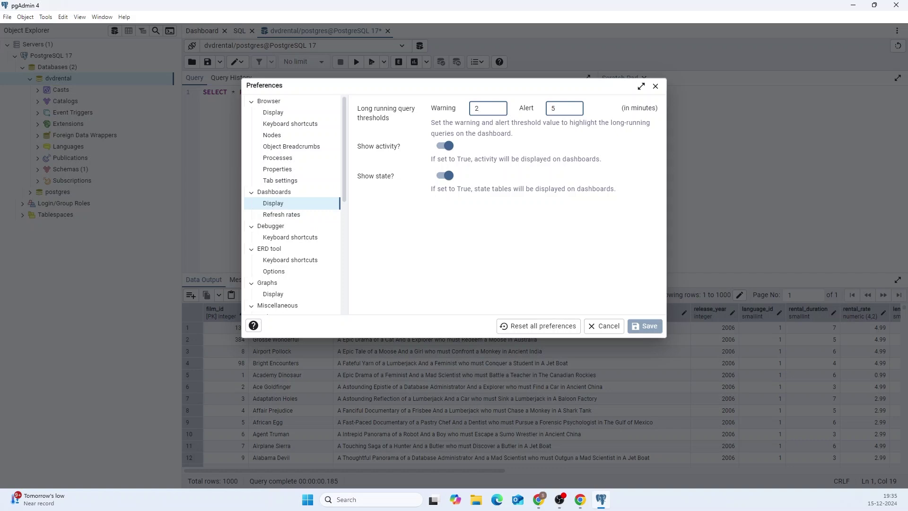
pyautogui.click(298, 218)
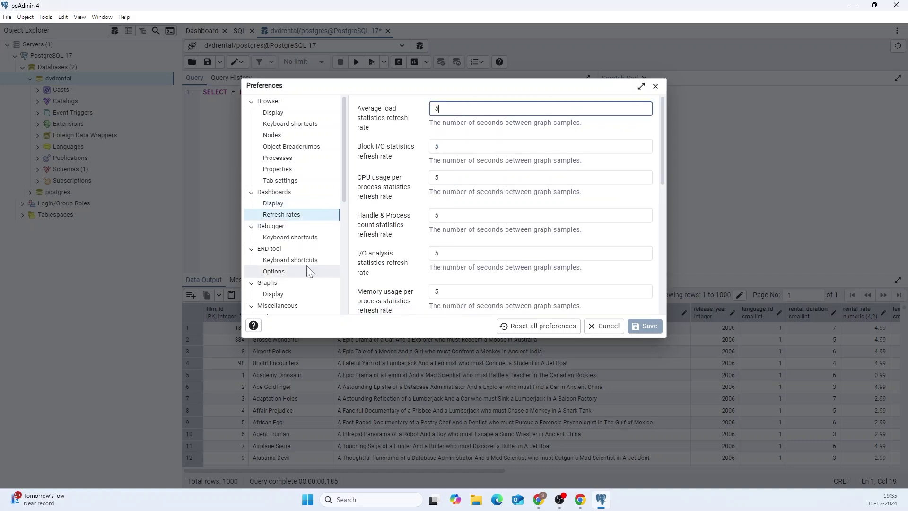
pyautogui.scroll(-1, 306, 266)
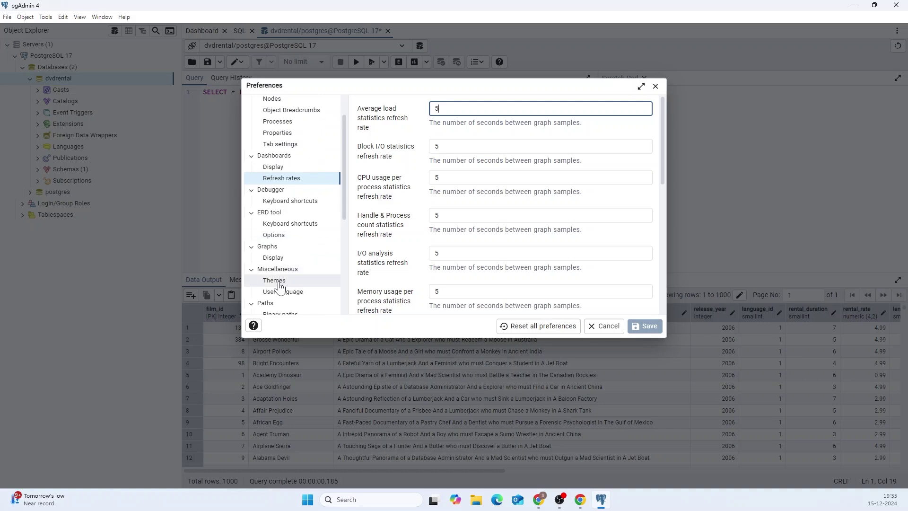
pyautogui.click(279, 284)
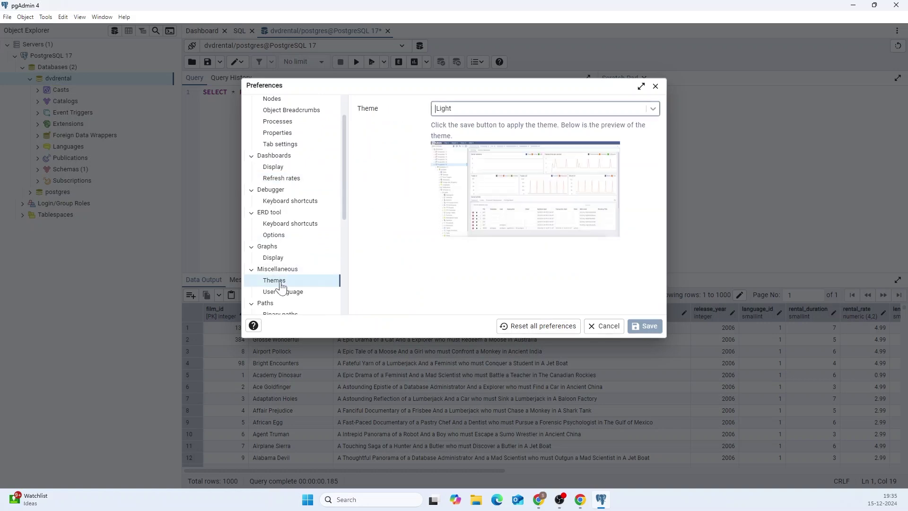
pyautogui.click(548, 112)
pyautogui.click(503, 149)
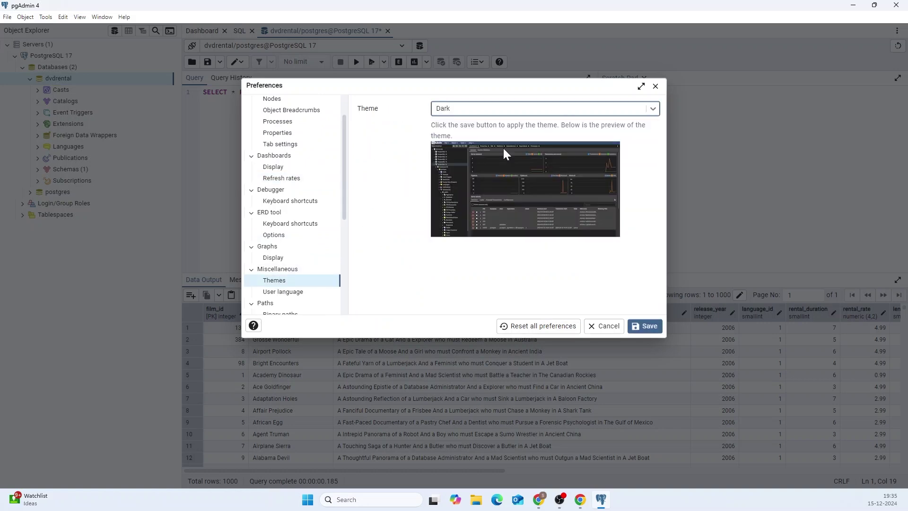
pyautogui.click(644, 326)
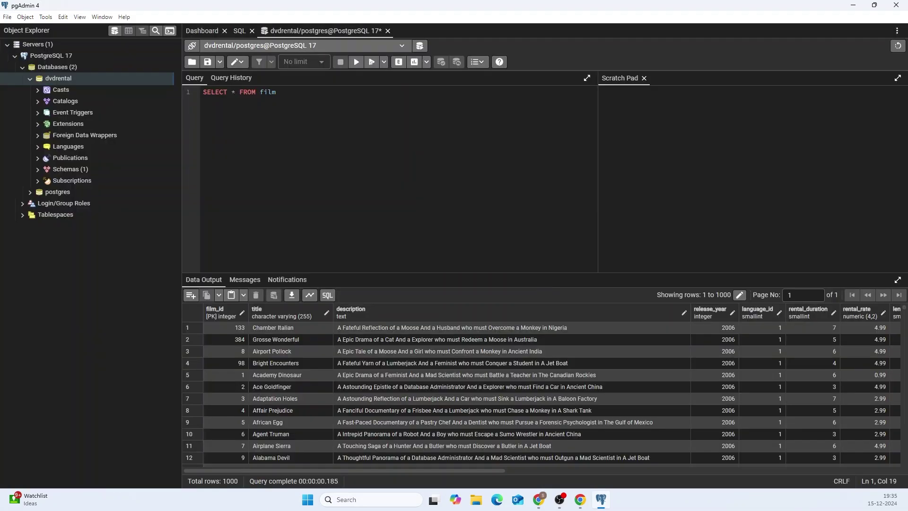
# Change the application theme to Light in the preferences and save it
pyautogui.click(7, 17)
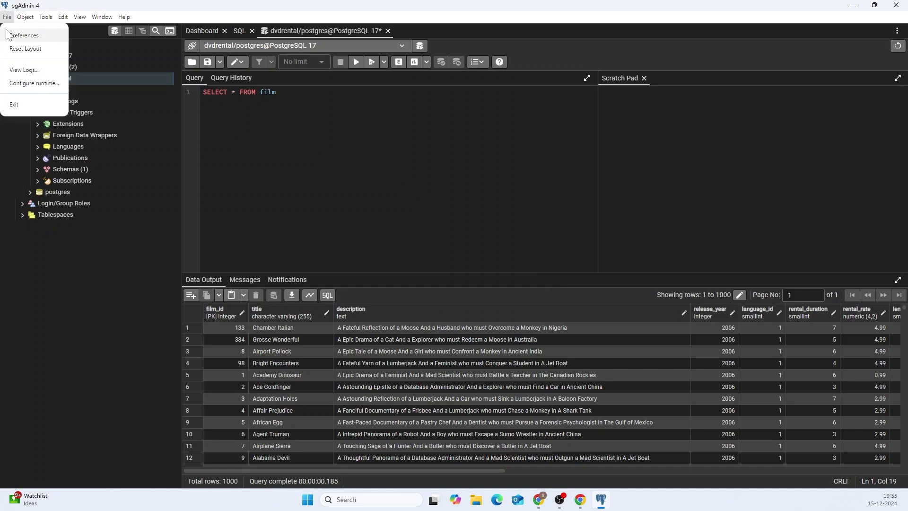
pyautogui.click(22, 35)
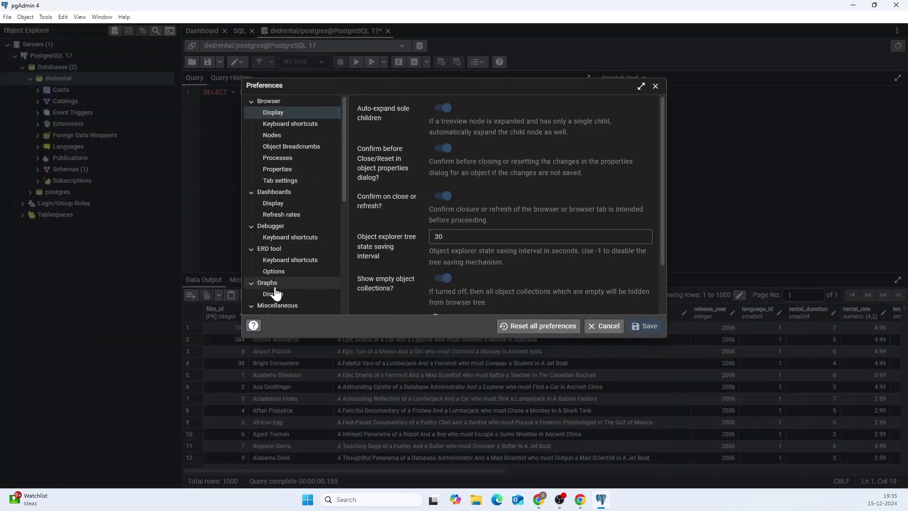
pyautogui.scroll(-3, 290, 276)
pyautogui.click(281, 251)
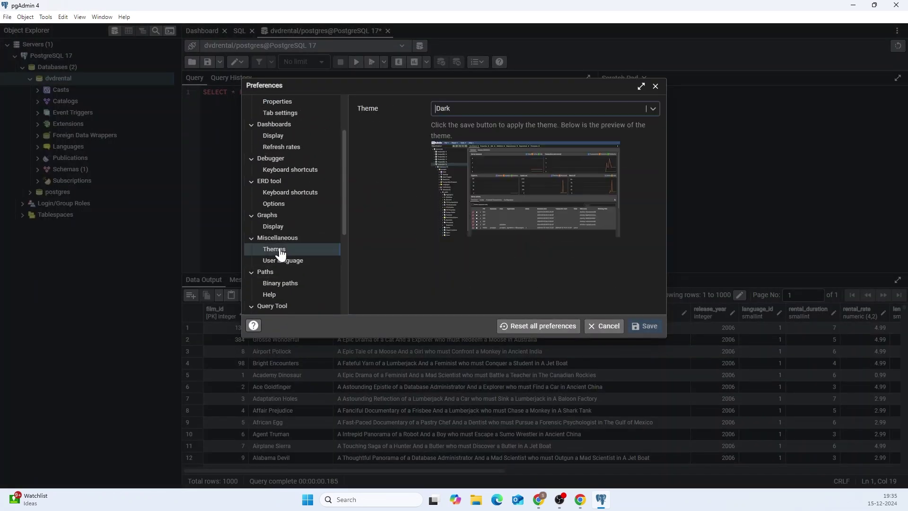
pyautogui.click(532, 112)
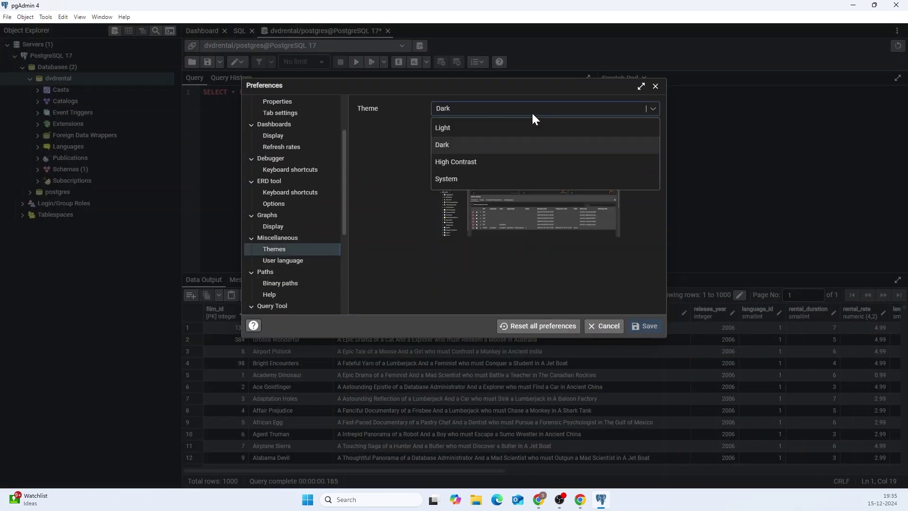
pyautogui.click(500, 130)
pyautogui.click(646, 326)
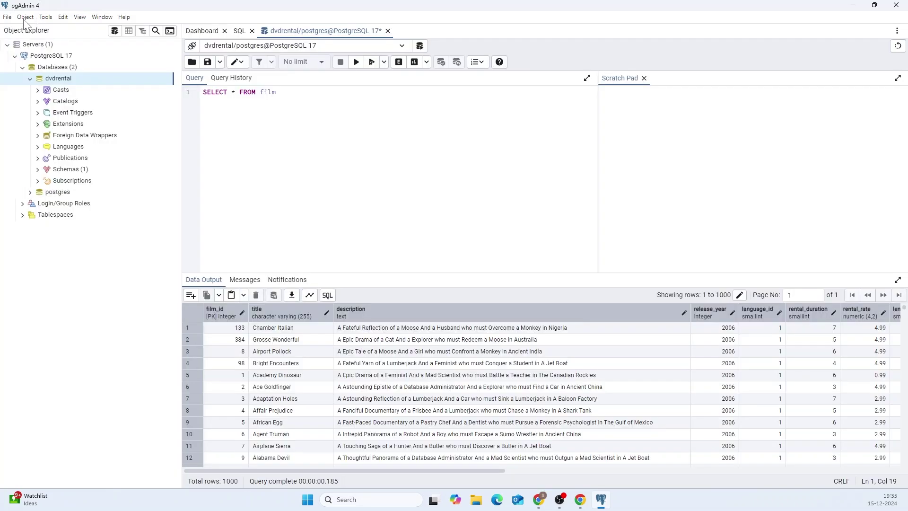
# Review the display preferences for dashboards, graphs and the browser
pyautogui.click(8, 17)
pyautogui.click(30, 32)
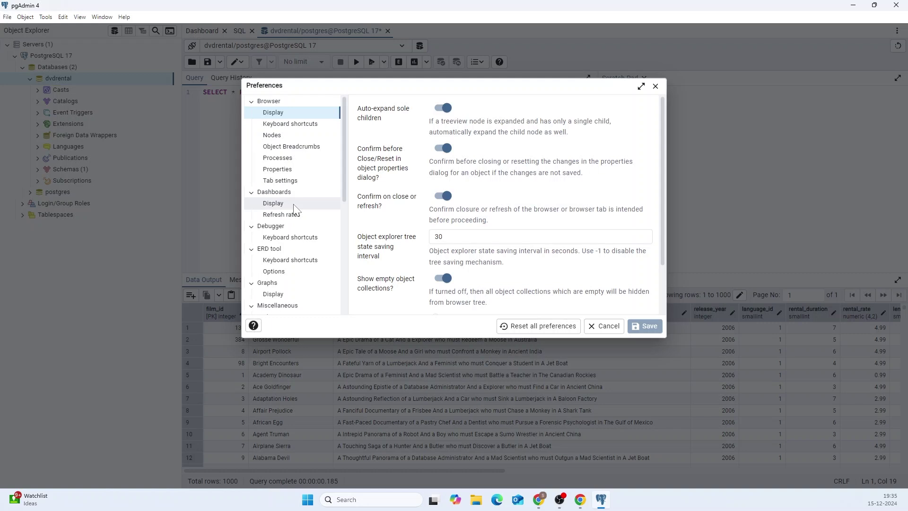
pyautogui.click(293, 204)
pyautogui.scroll(-3, 278, 246)
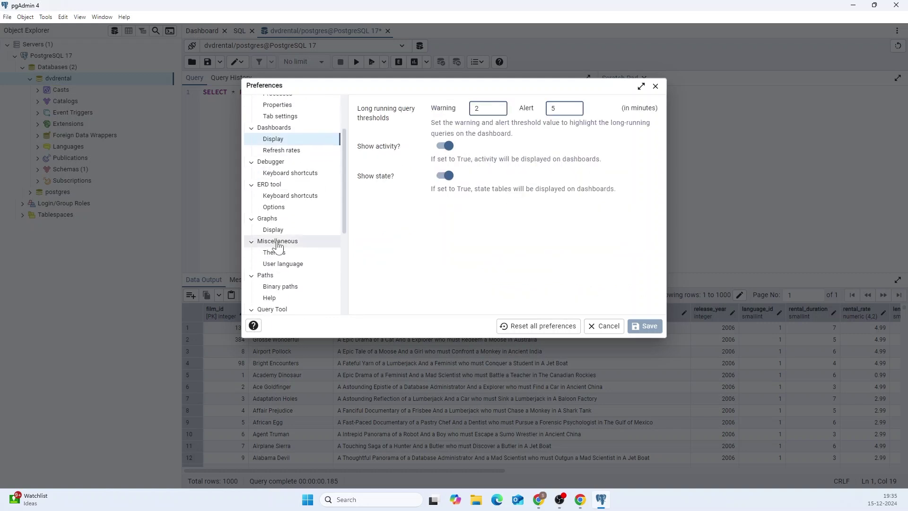
pyautogui.click(284, 231)
pyautogui.scroll(-3, 286, 276)
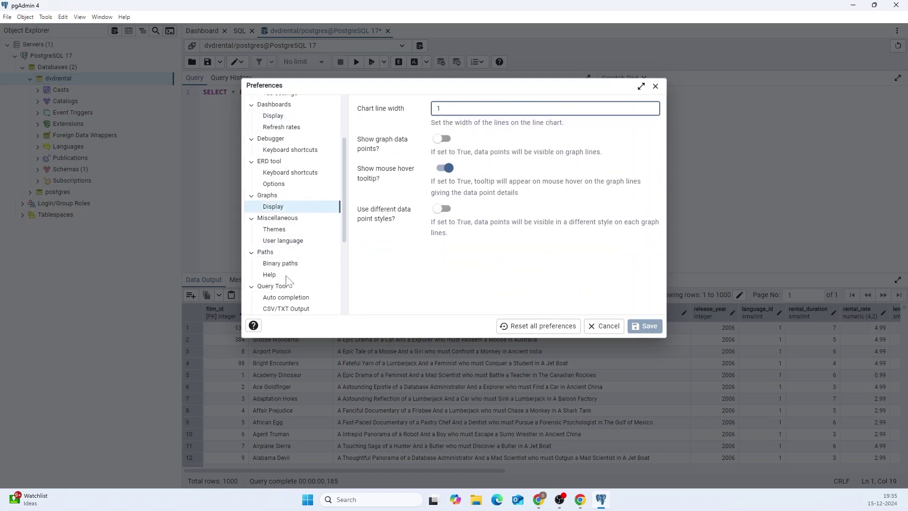
pyautogui.scroll(5, 286, 279)
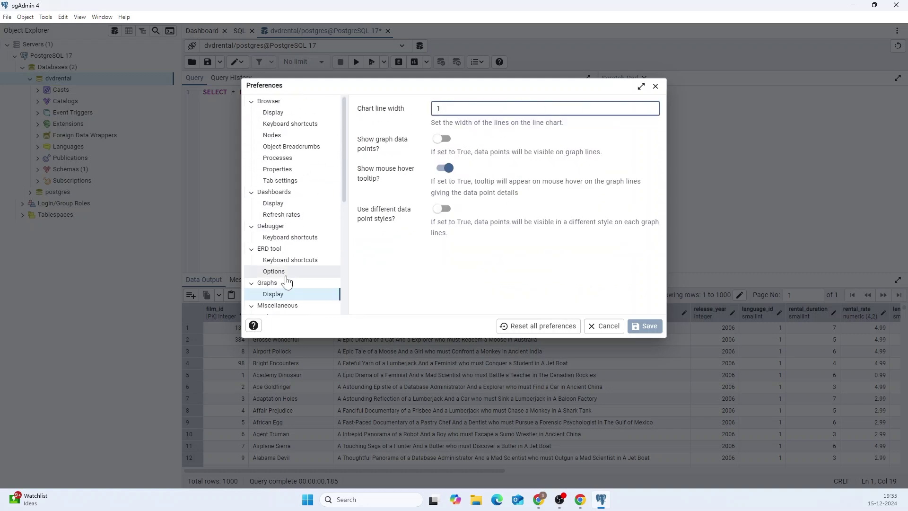
pyautogui.click(286, 115)
pyautogui.scroll(-1, 363, 182)
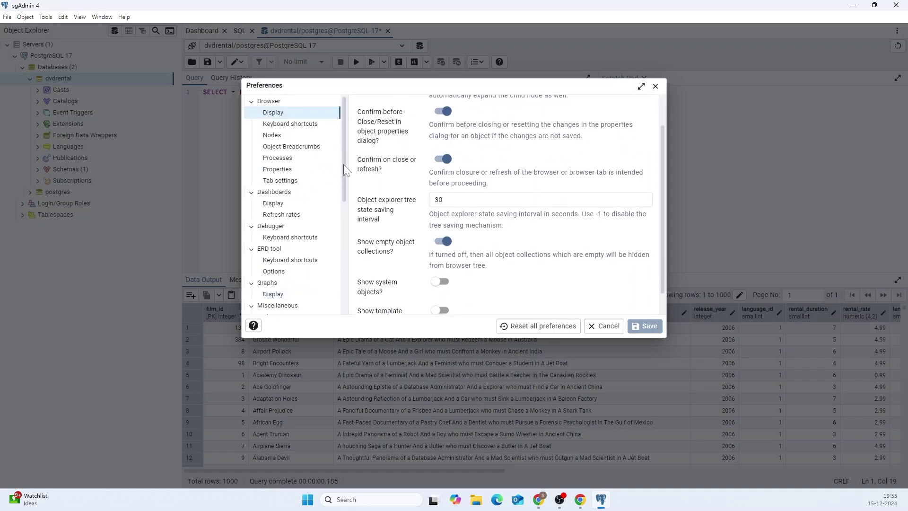
# Examine the Query Tool's display and editor preferences, including the editor font size, and close the preferences without saving
pyautogui.scroll(-1, 290, 204)
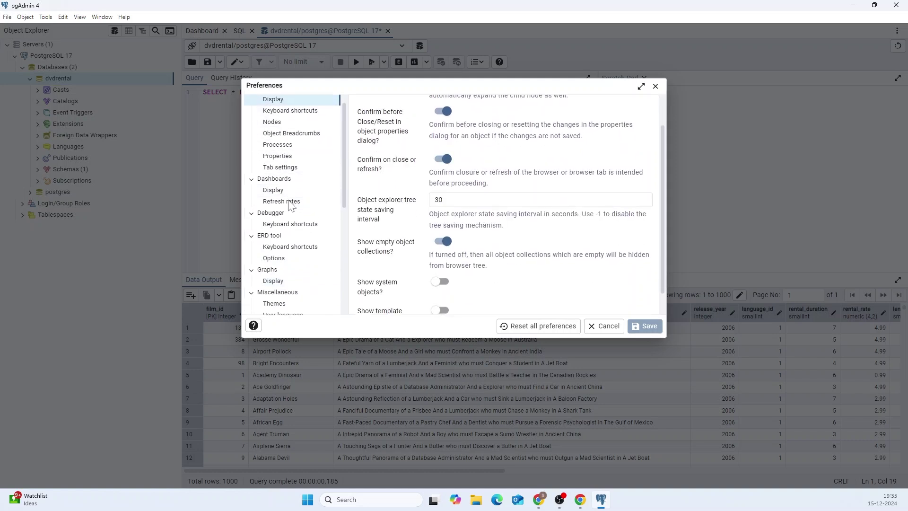
pyautogui.scroll(-3, 290, 246)
pyautogui.scroll(-3, 289, 246)
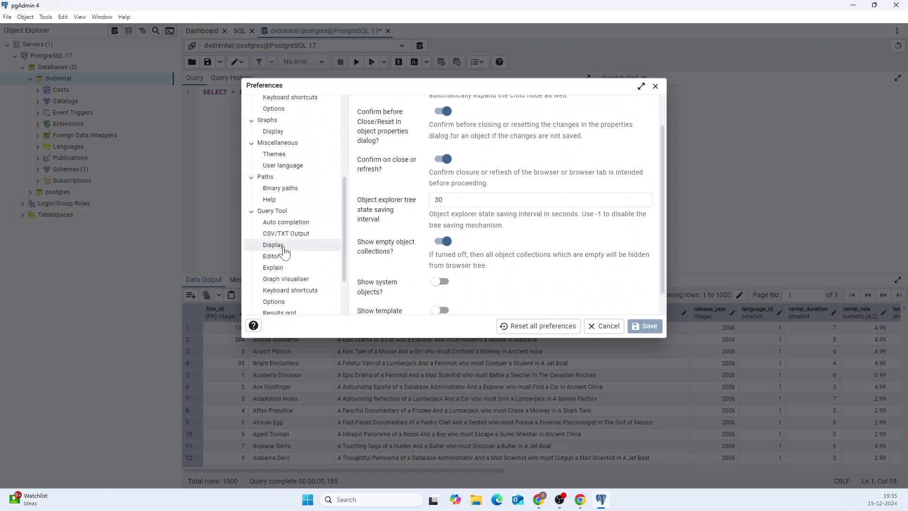
pyautogui.click(284, 246)
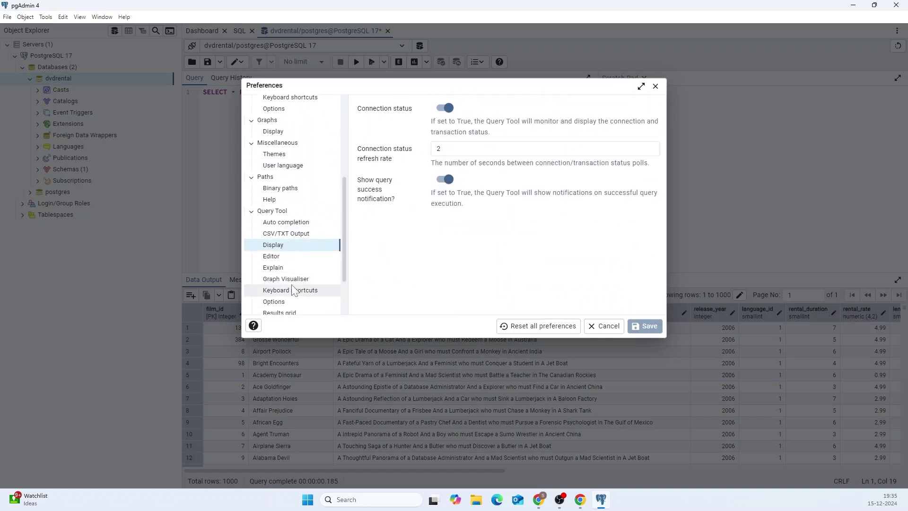
pyautogui.click(291, 262)
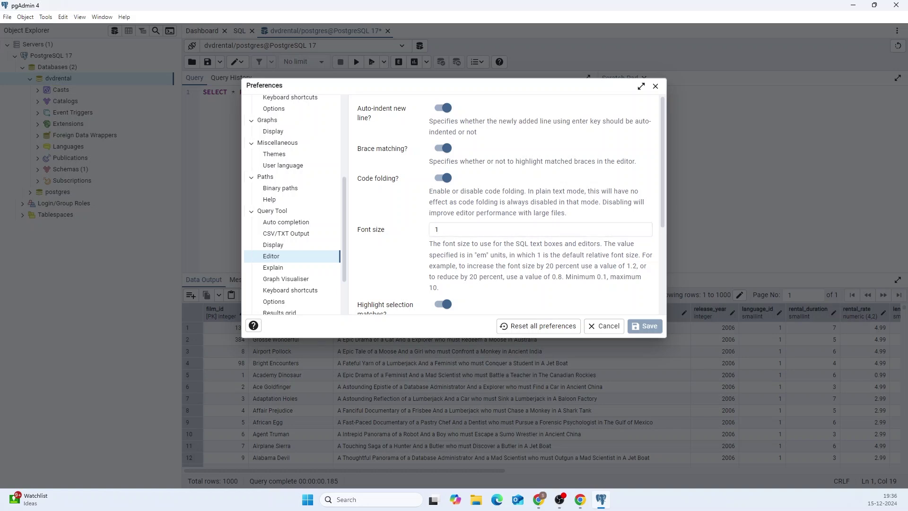
pyautogui.moveTo(572, 277); pyautogui.dragTo(601, 277)
pyautogui.click(438, 289)
pyautogui.click(568, 231)
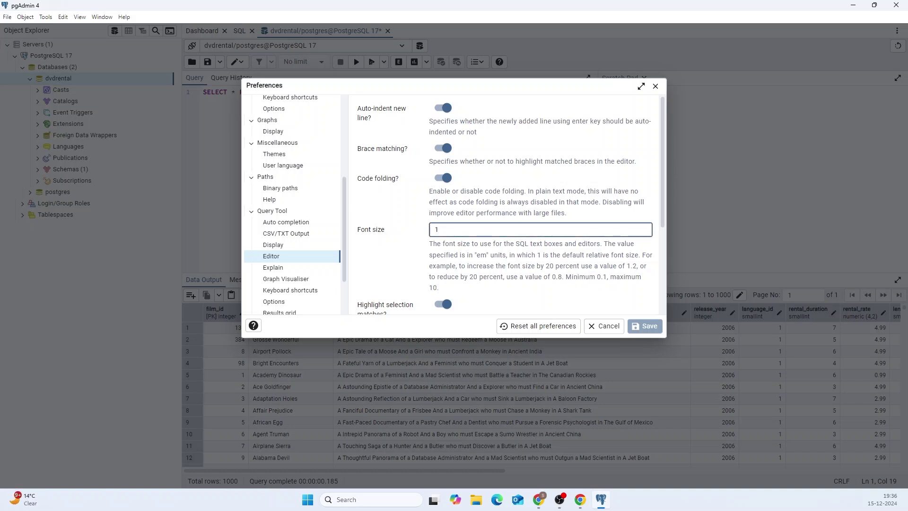
pyautogui.click(559, 292)
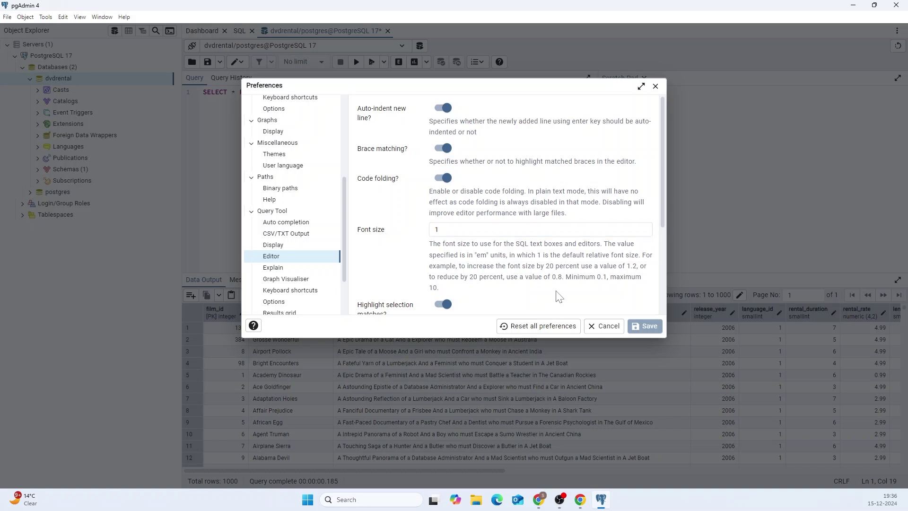
pyautogui.scroll(4, 310, 213)
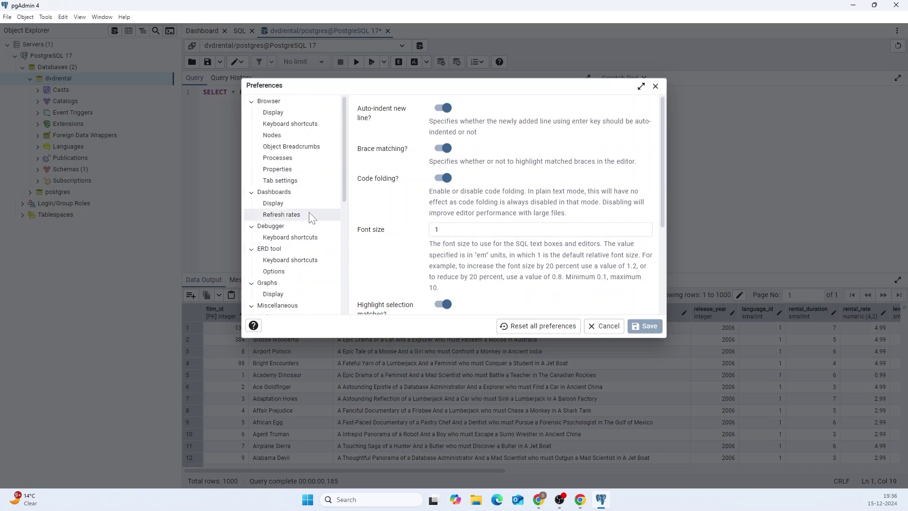
pyautogui.click(298, 116)
pyautogui.click(656, 85)
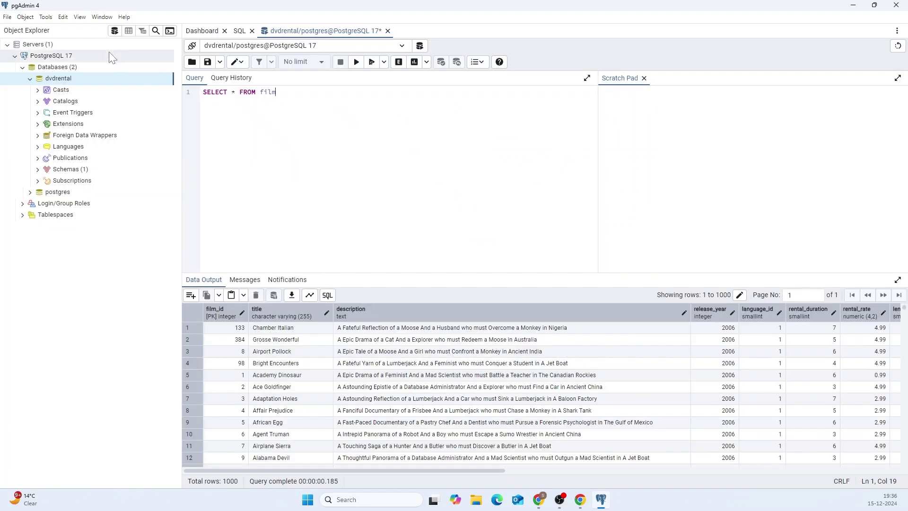
# Use Quick Search to look up "server" and open the Connect to Server help article in a maximized browser window
pyautogui.click(124, 17)
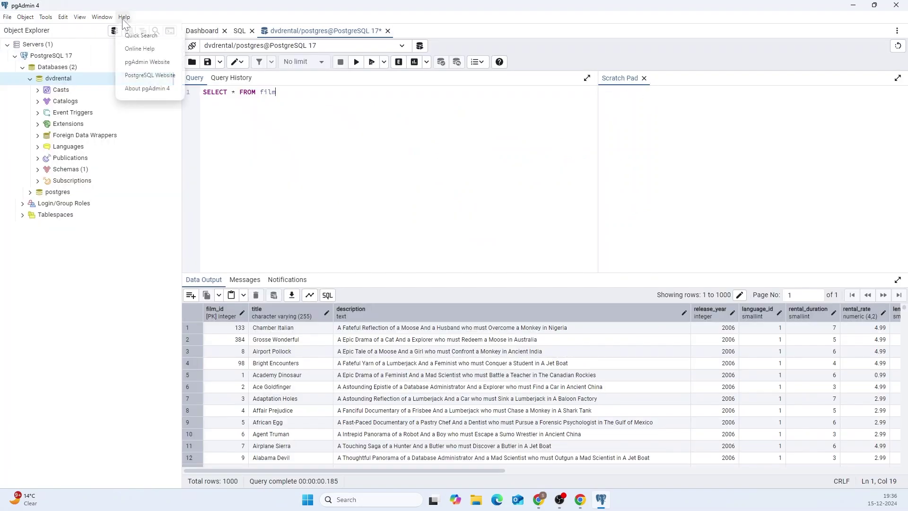
pyautogui.click(142, 35)
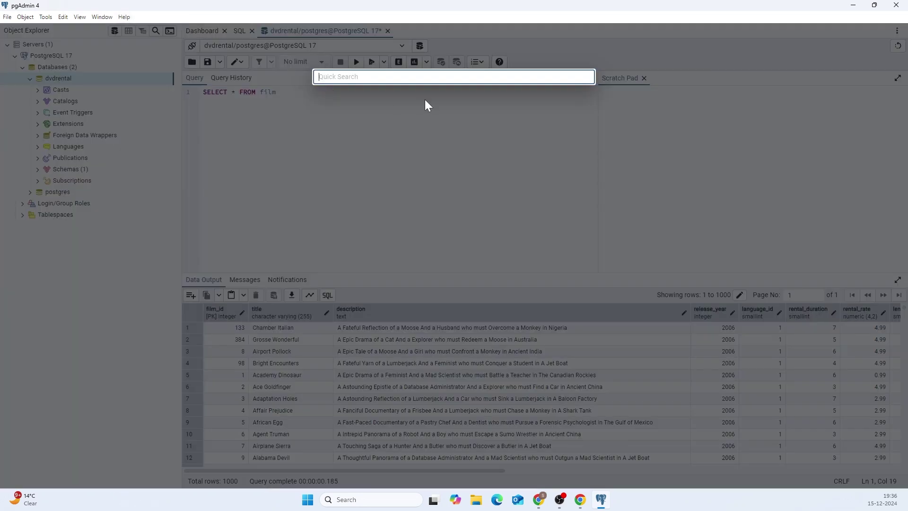
pyautogui.write('server')
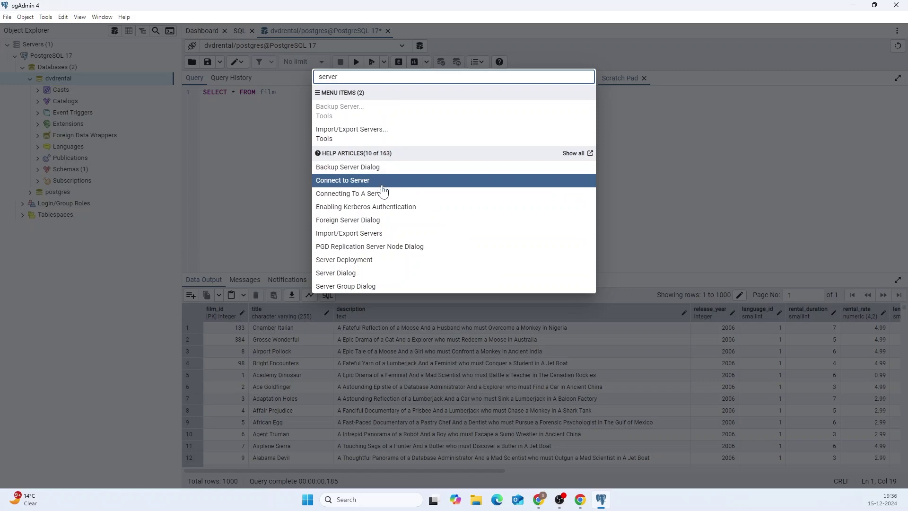
pyautogui.click(381, 186)
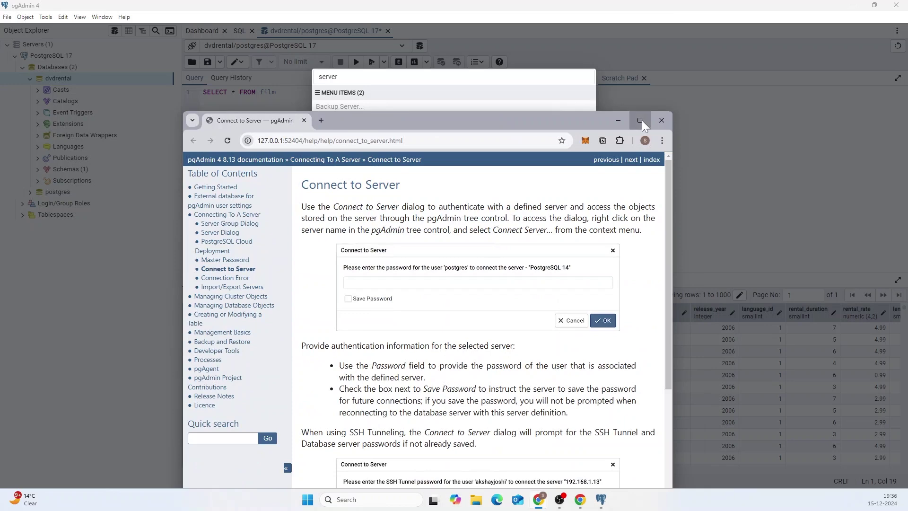
pyautogui.click(641, 122)
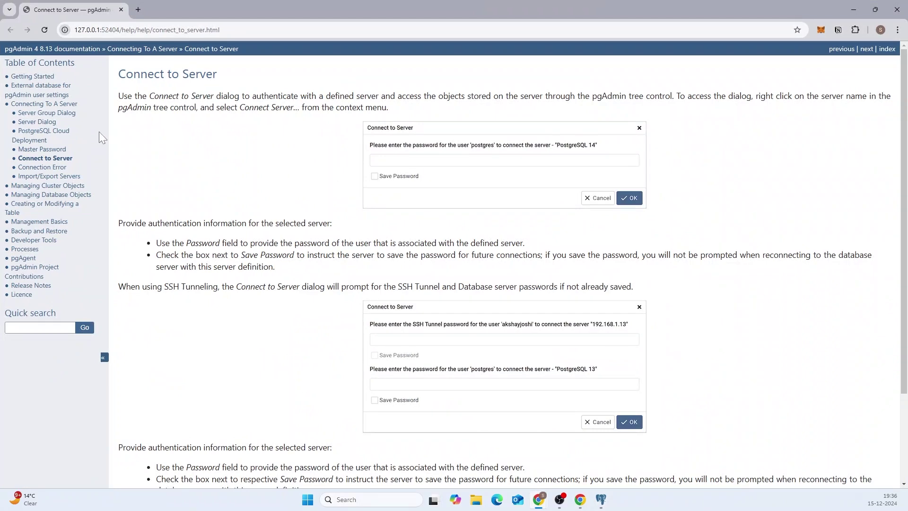
# Read through the Connect to Server article, close the browser window, and dismiss the quick search in pgAdmin
pyautogui.scroll(-3, 342, 305)
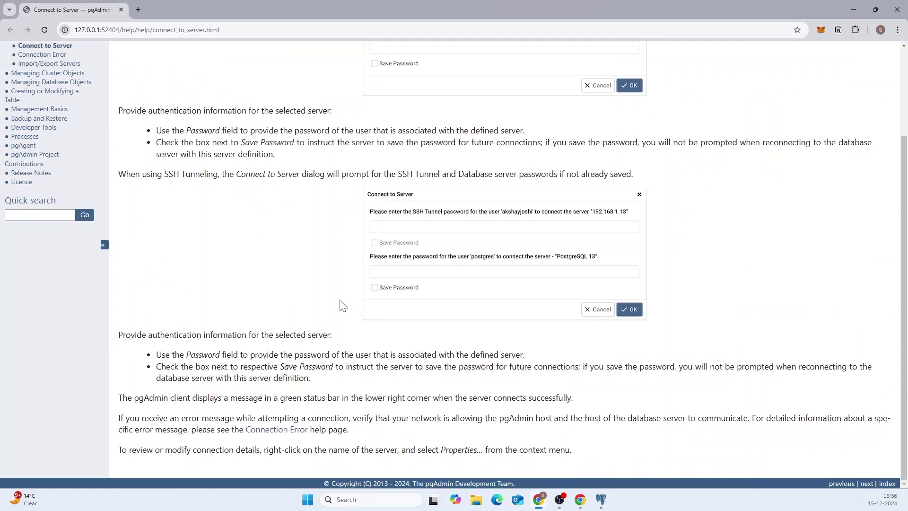
pyautogui.scroll(4, 341, 305)
pyautogui.click(897, 9)
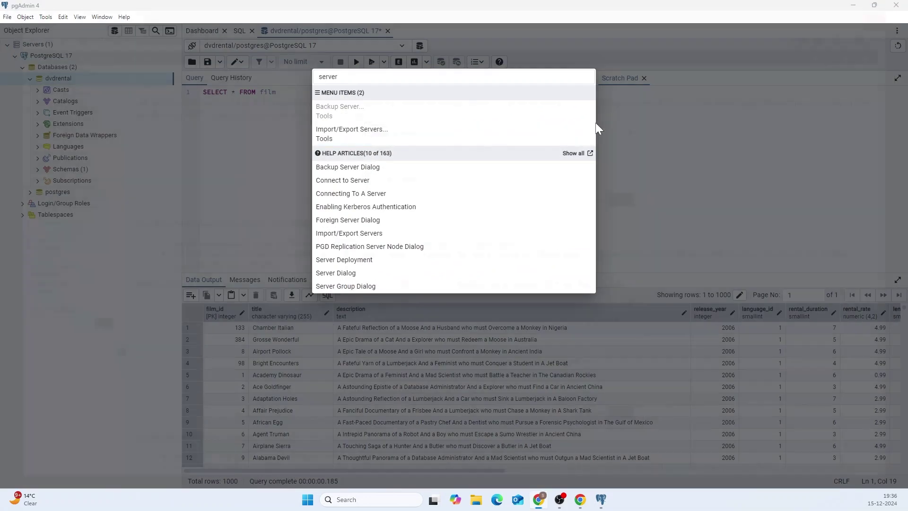
pyautogui.click(671, 128)
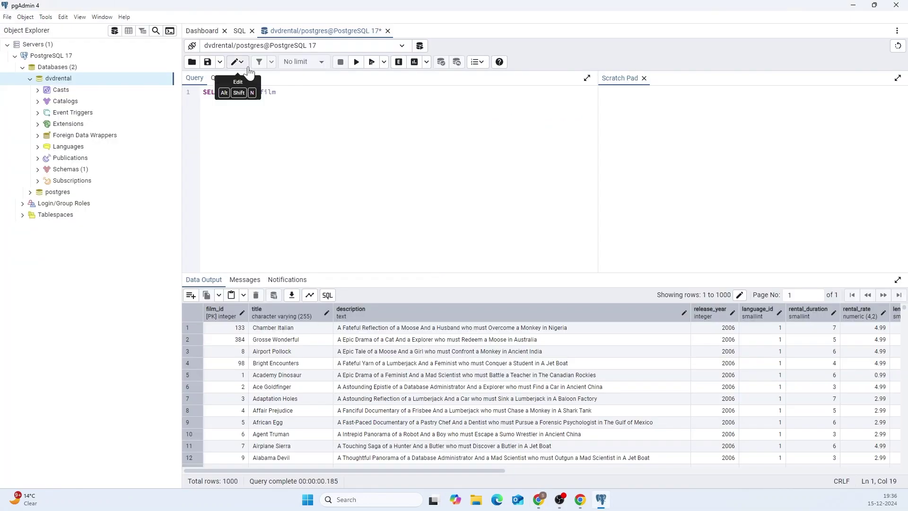
pyautogui.click(125, 18)
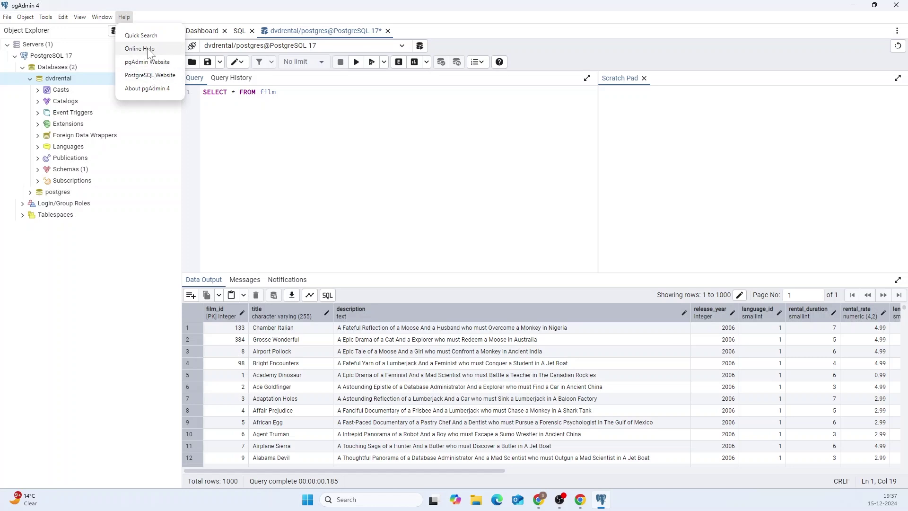
pyautogui.click(269, 105)
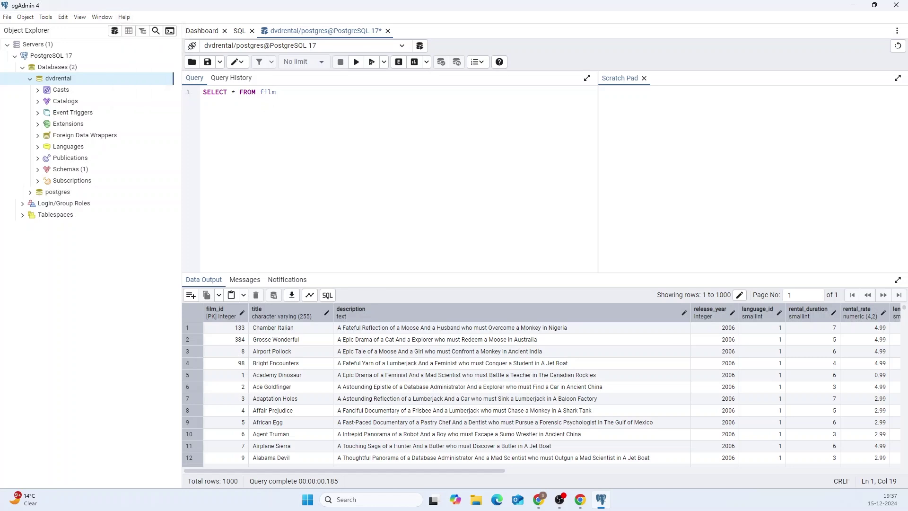